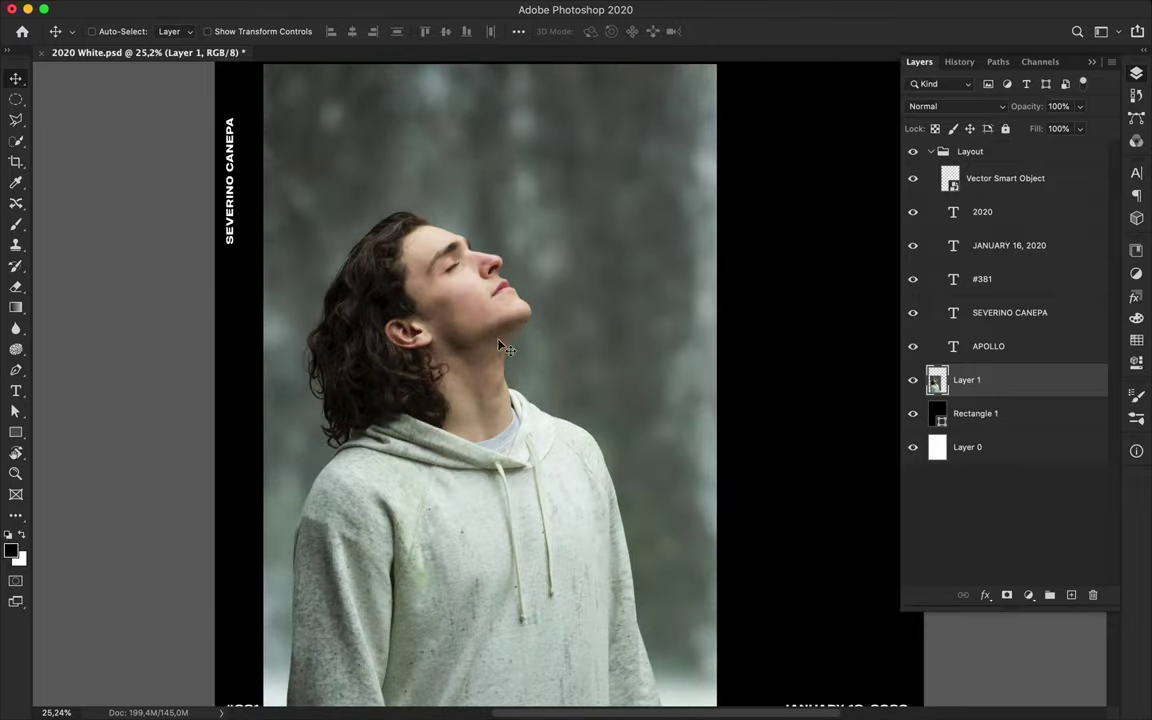
Run Select Subject to automatically select the man in the photo.
left_click(548, 31)
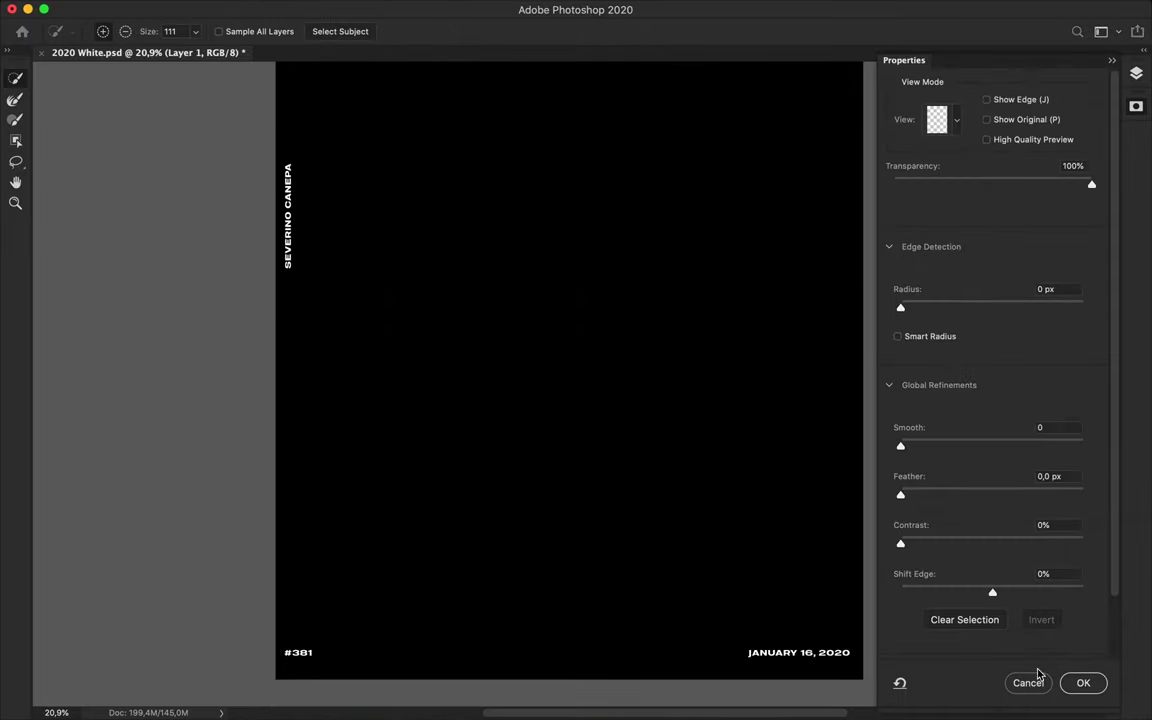
left_click(1030, 681)
left_click(469, 31)
scroll(359, 413, "up", 5)
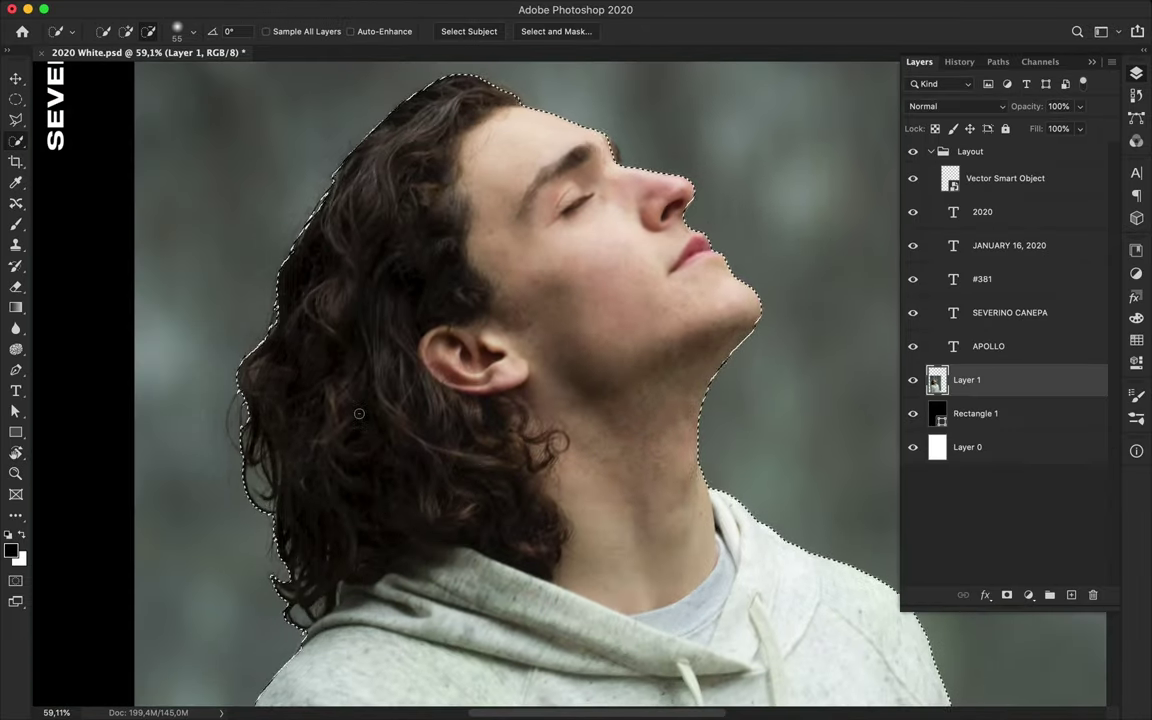
Brush the selection edge through the hair and extend it over the lower hair and hoodie.
mouse_move(296, 612)
left_mouse_down()
mouse_move(301, 214)
mouse_move(318, 630)
left_mouse_up()
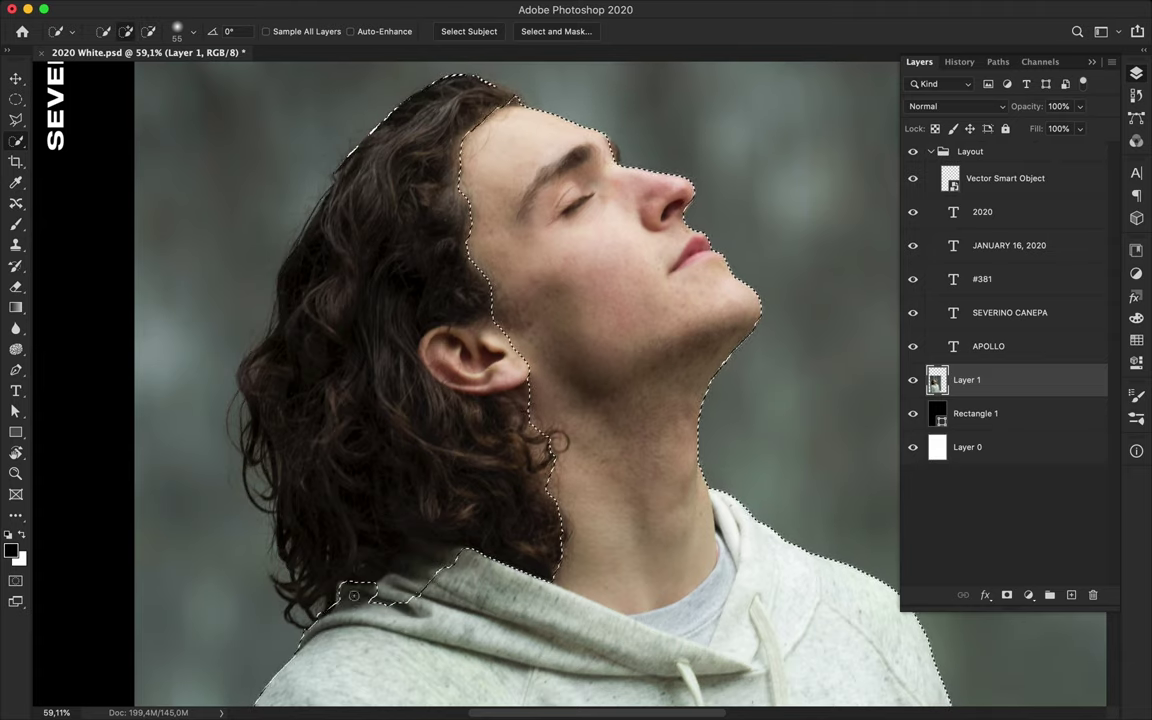
left_click_drag(318, 630, 492, 345)
scroll(637, 227, "up", 5)
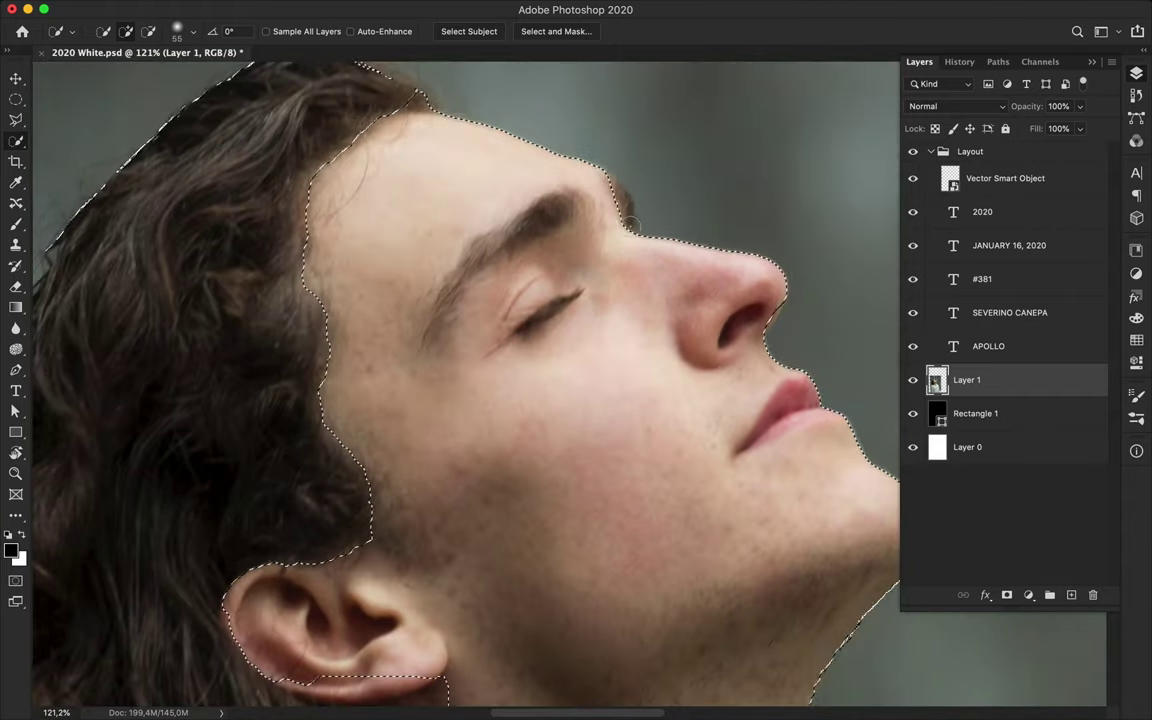
scroll(600, 250, "up", 3)
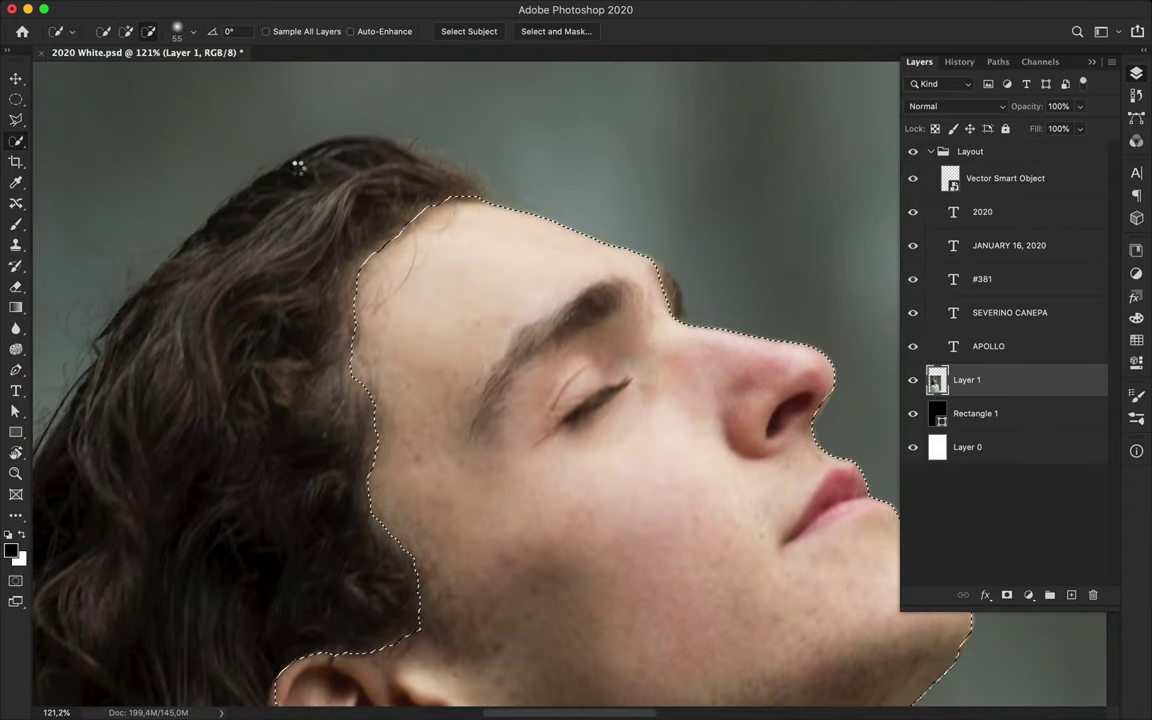
scroll(290, 167, "down", 3)
scroll(290, 167, "right", 5)
Refine the selection edge around the nose, jaw, neck and beside the hoodie.
left_click_drag(581, 273, 553, 250)
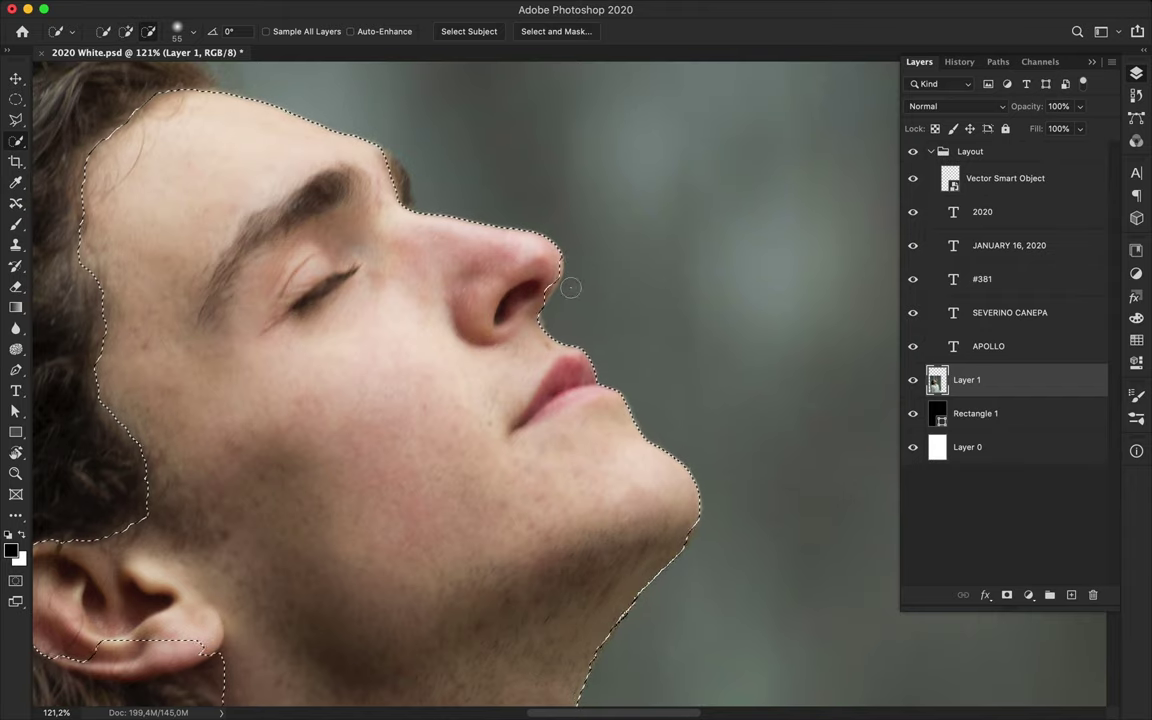
left_click_drag(571, 288, 640, 470)
scroll(666, 360, "down", 3)
left_click_drag(658, 340, 652, 380)
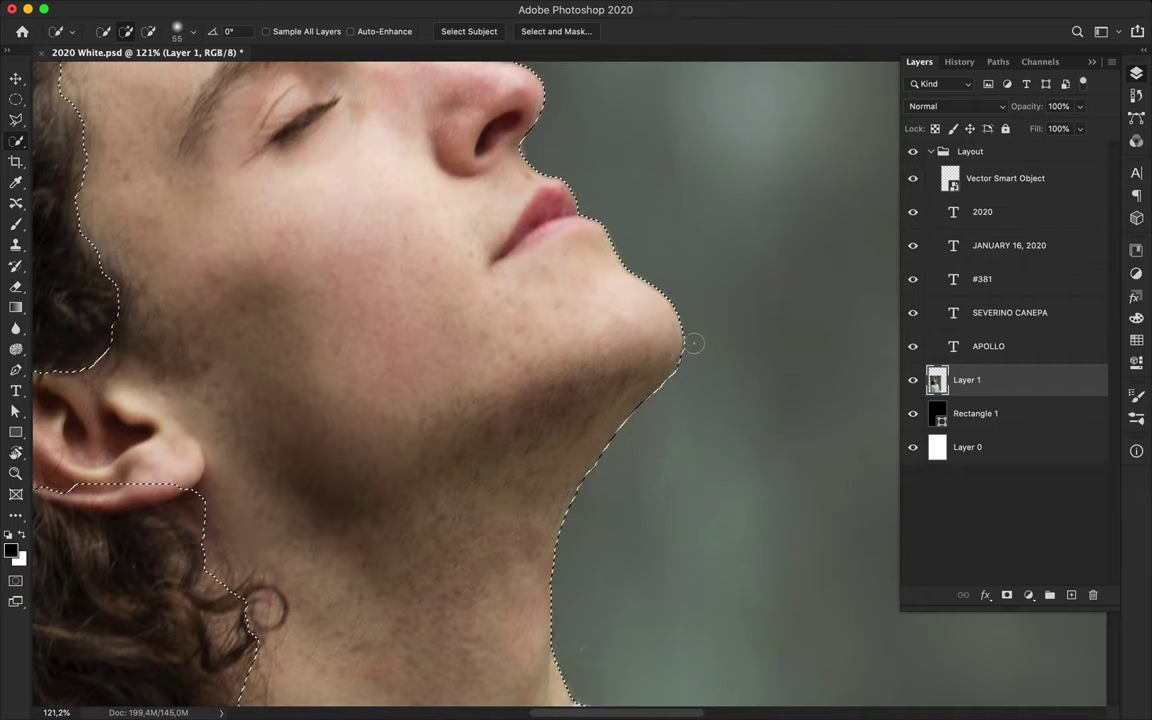
left_click(689, 360)
scroll(689, 360, "down", 5)
scroll(658, 380, "down", 10)
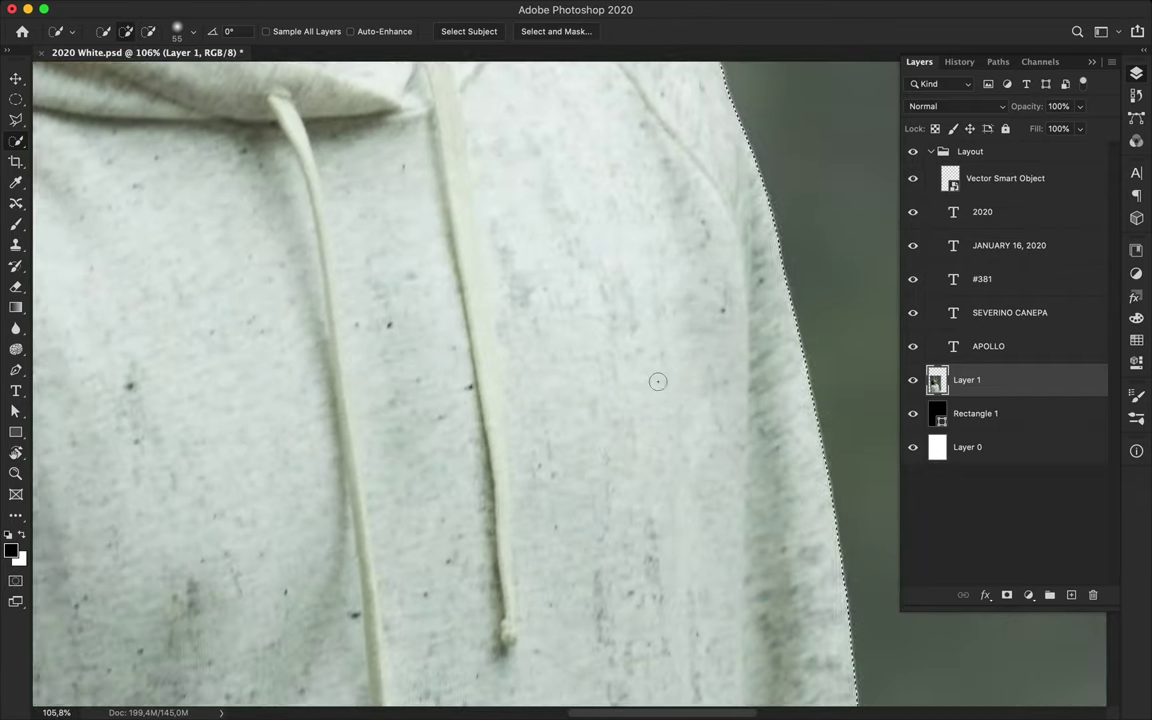
scroll(658, 380, "down", 5)
left_click(705, 365)
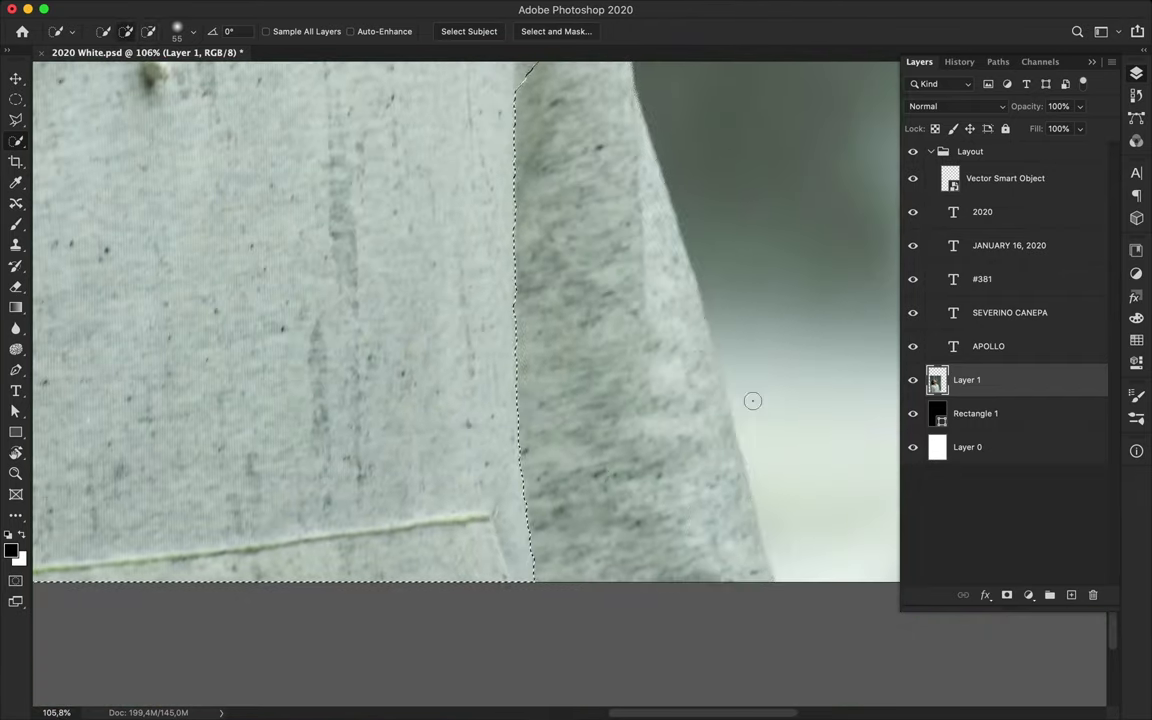
scroll(700, 385, "up", 10)
Set the Quick Selection brush size to 20.
left_click(716, 398)
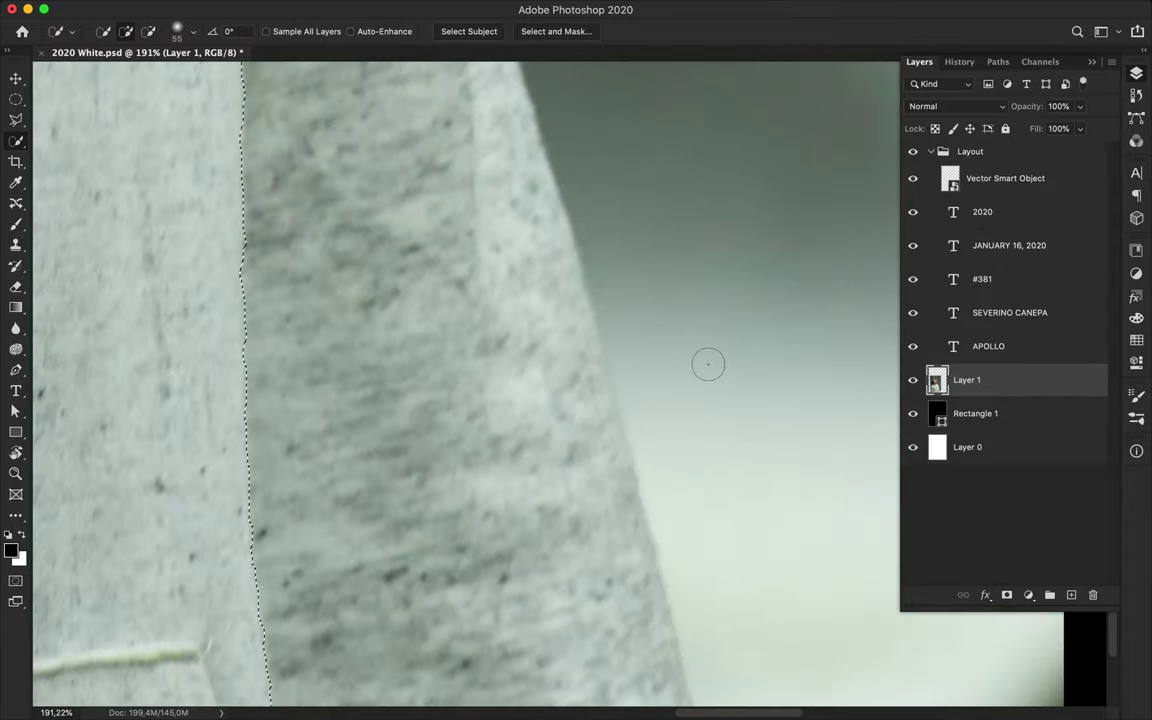
left_click(193, 31)
type("20")
key("Return")
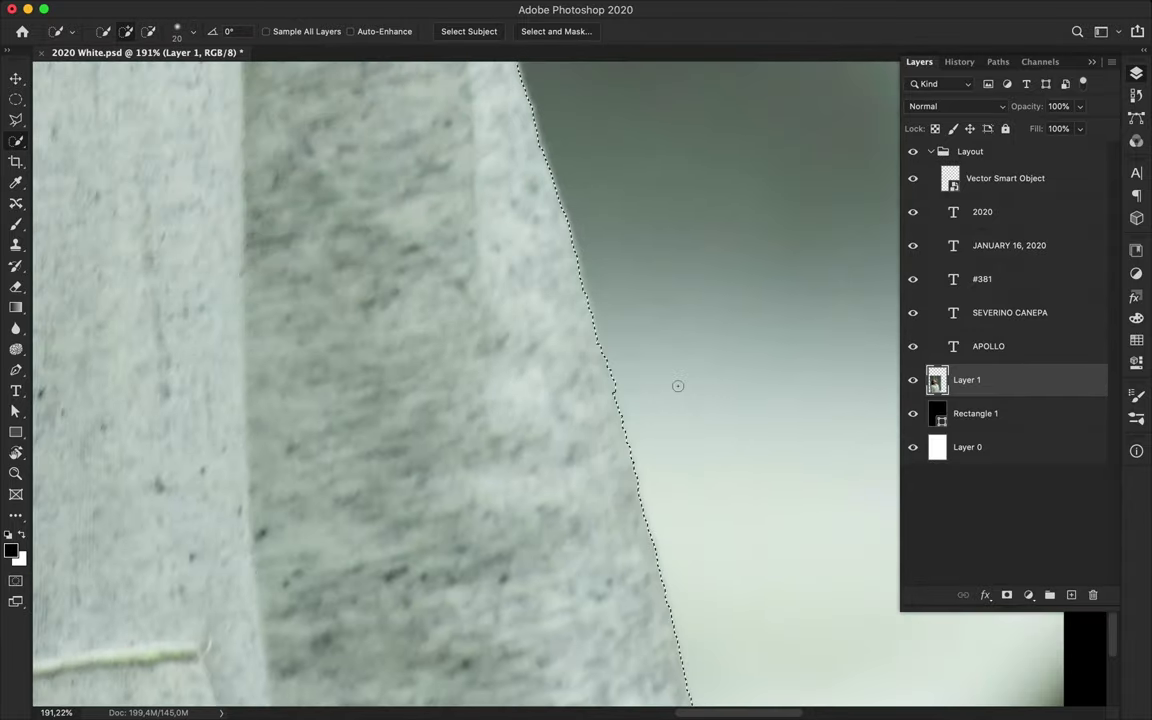
Touch up the neck, hoodie and chin edges, then enter Select and Mask.
scroll(622, 387, "down", 5)
scroll(400, 400, "left", 5)
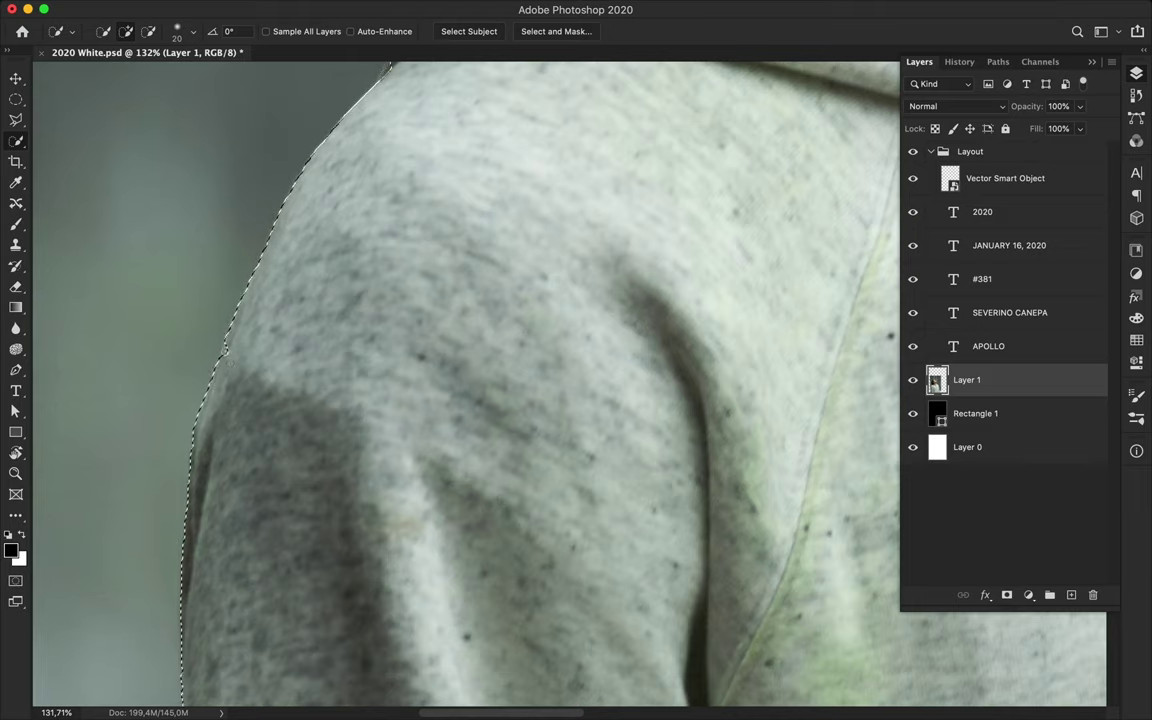
scroll(205, 315, "up", 3)
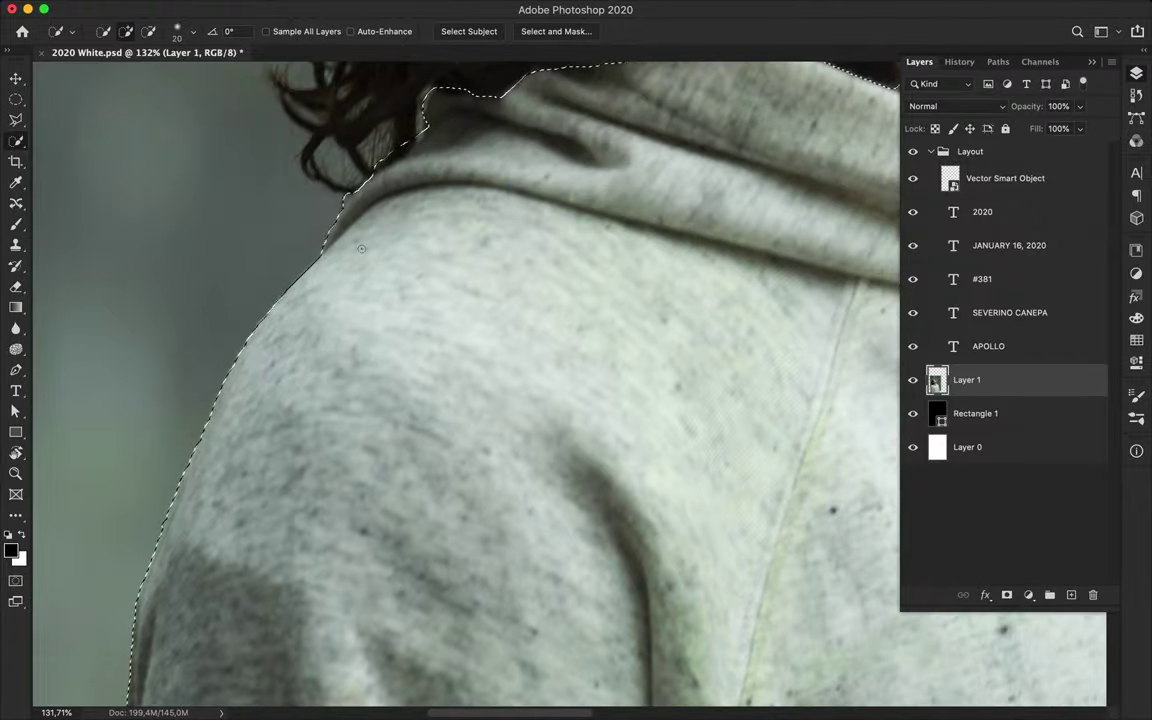
scroll(330, 262, "right", 10)
scroll(539, 259, "right", 5)
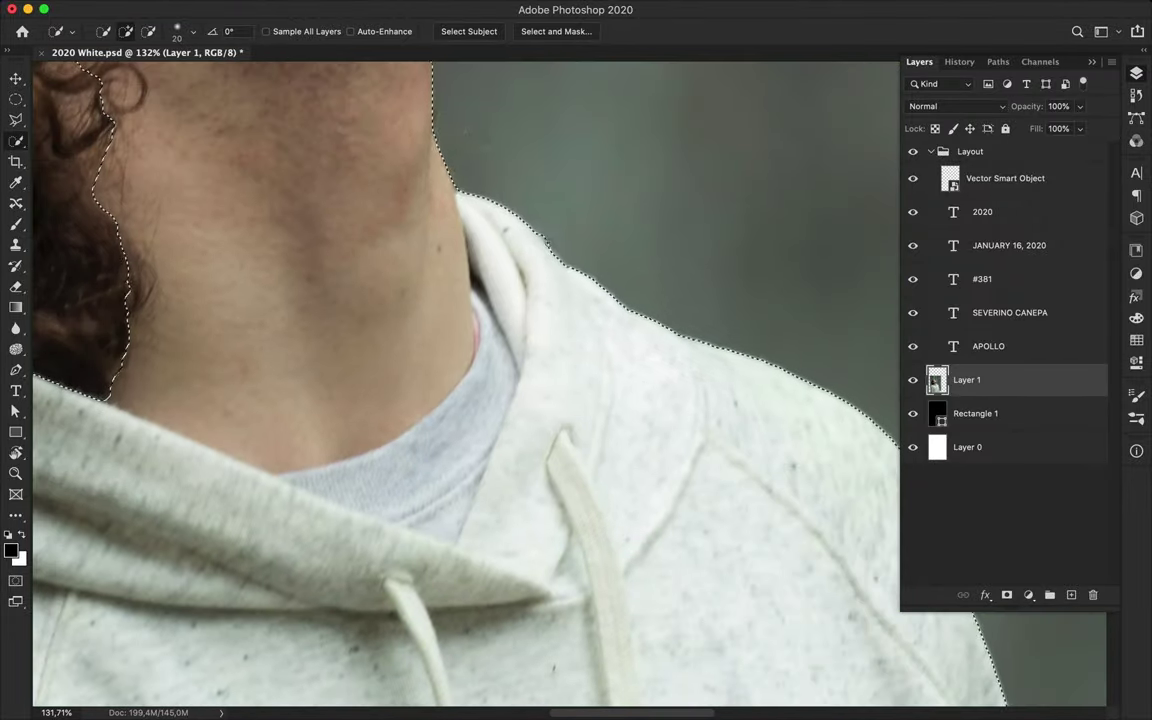
left_click_drag(480, 200, 470, 103)
scroll(470, 105, "up", 9)
scroll(470, 105, "up", 5)
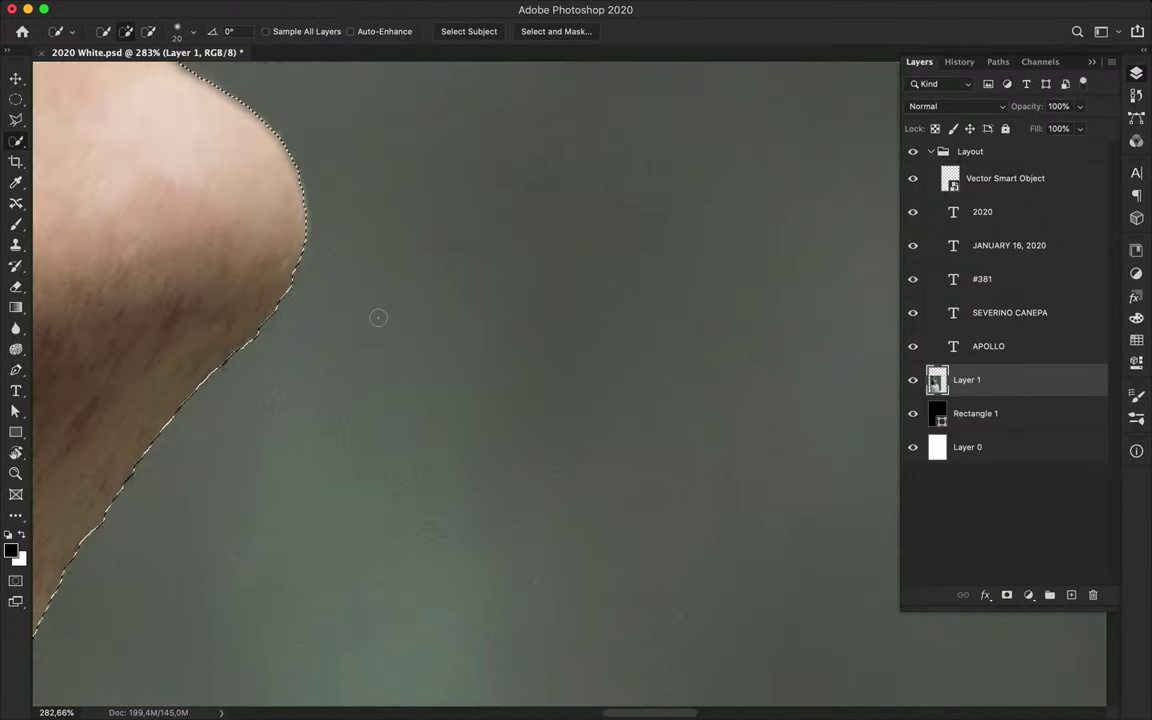
left_click_drag(290, 210, 343, 212)
scroll(337, 226, "up", 8)
scroll(337, 226, "left", 3)
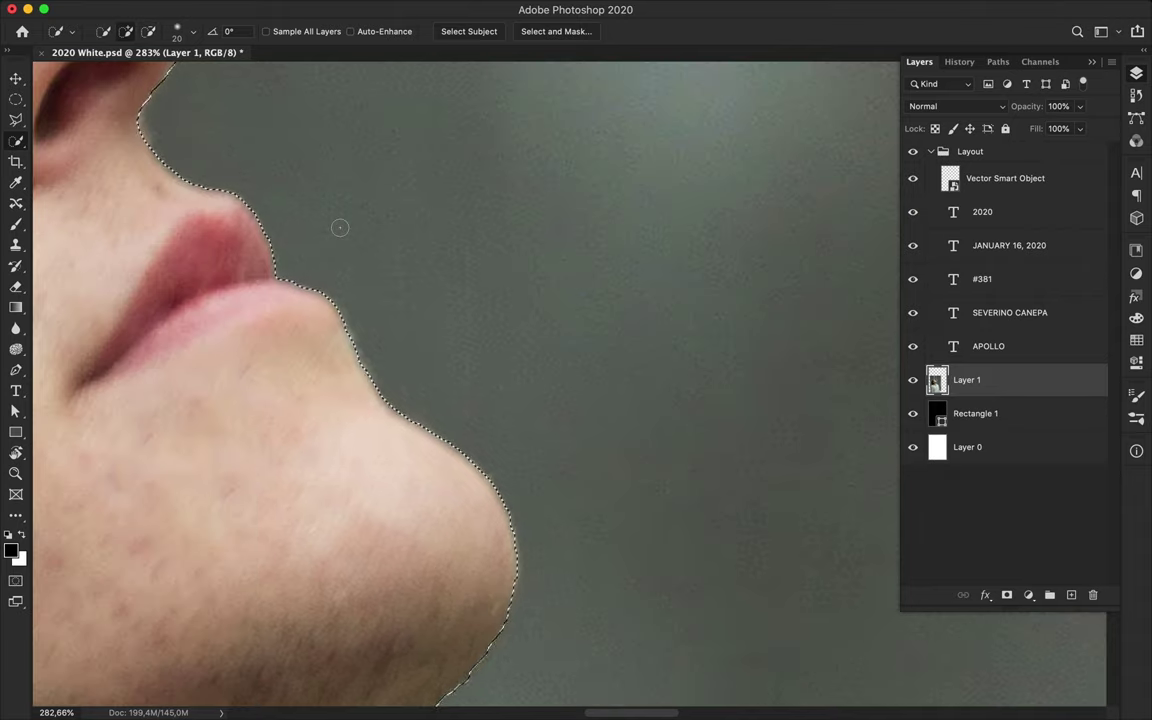
scroll(330, 300, "left", 4)
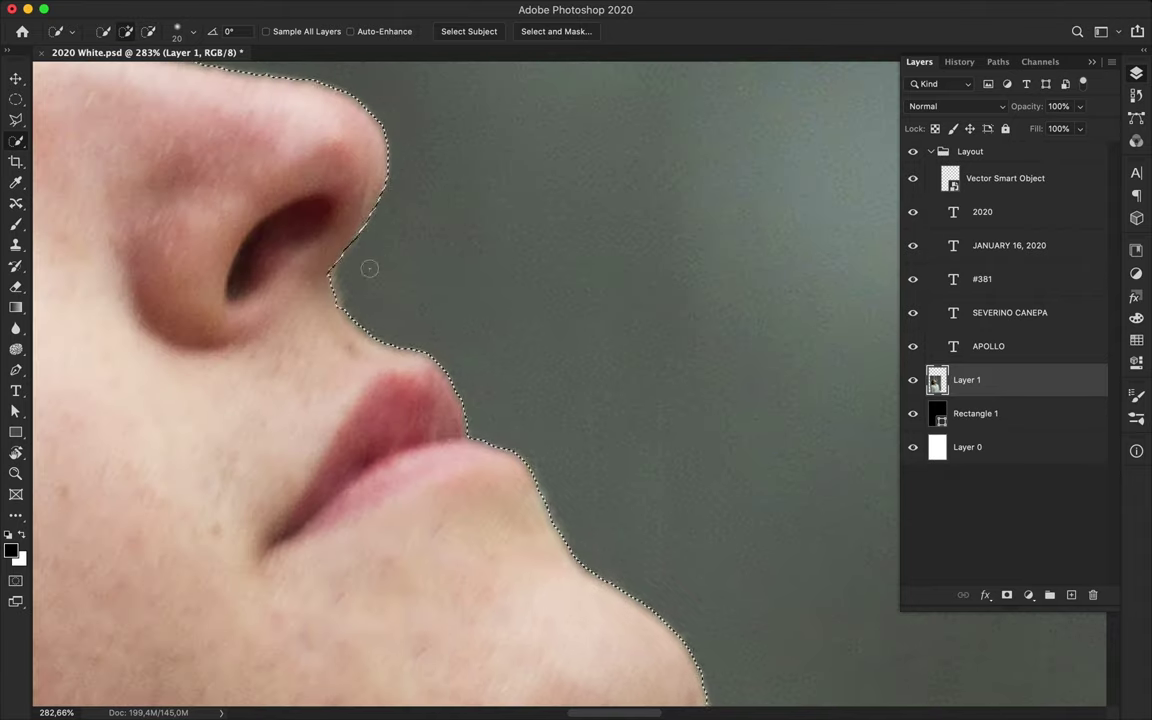
scroll(378, 257, "down", 5)
left_click(576, 33)
Switch to the Select and Mask Brush tool and set its size to 3 px.
left_click(15, 121)
left_click(152, 33)
scroll(148, 308, "up", 2)
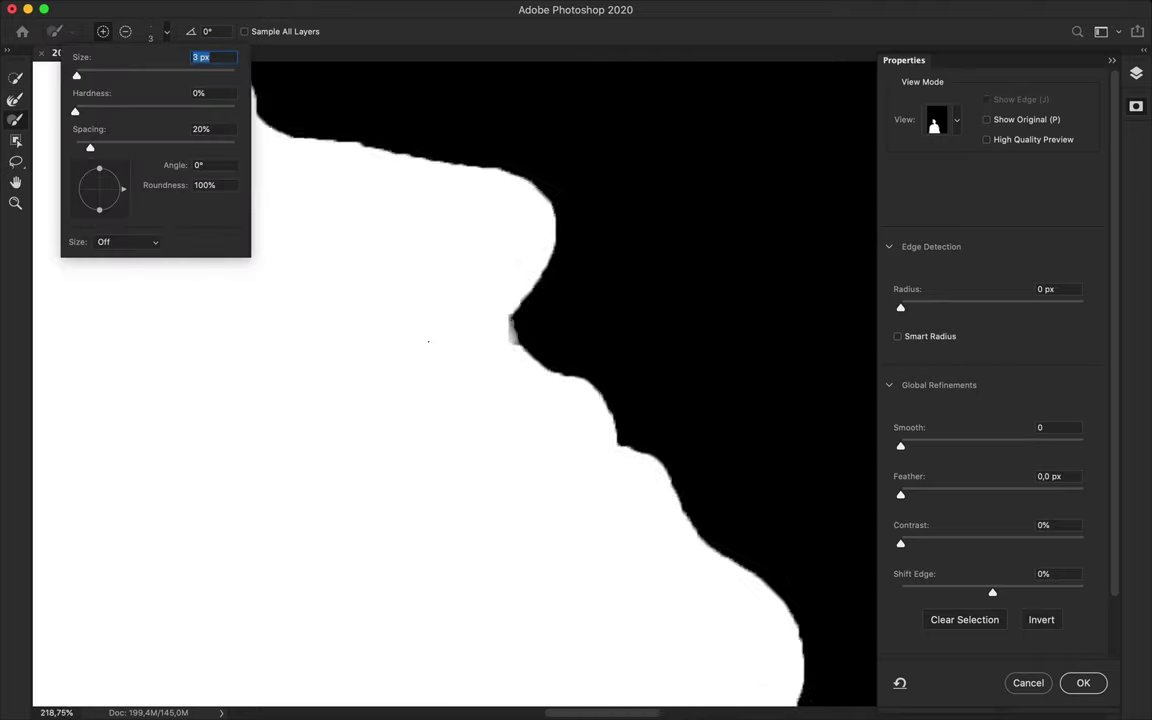
scroll(455, 289, "up", 3)
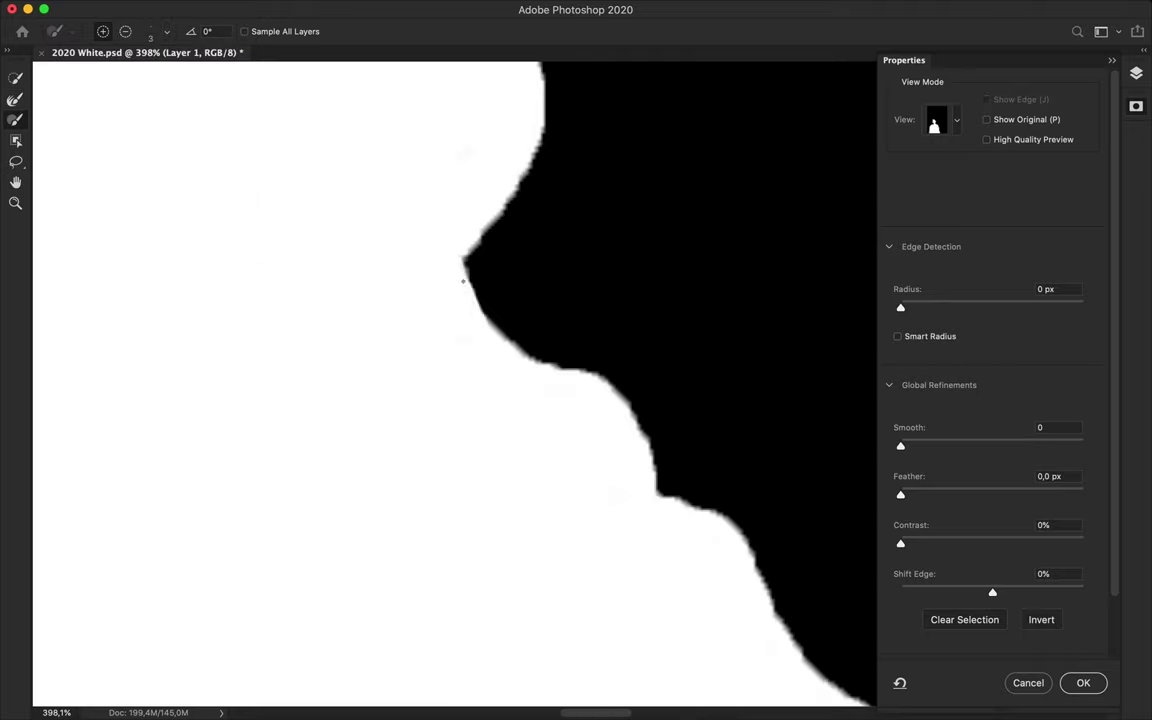
scroll(463, 281, "down", 5)
In Overlay view, set Contrast 21%, Feather 0.6 px and Smooth 38.
left_click(945, 120)
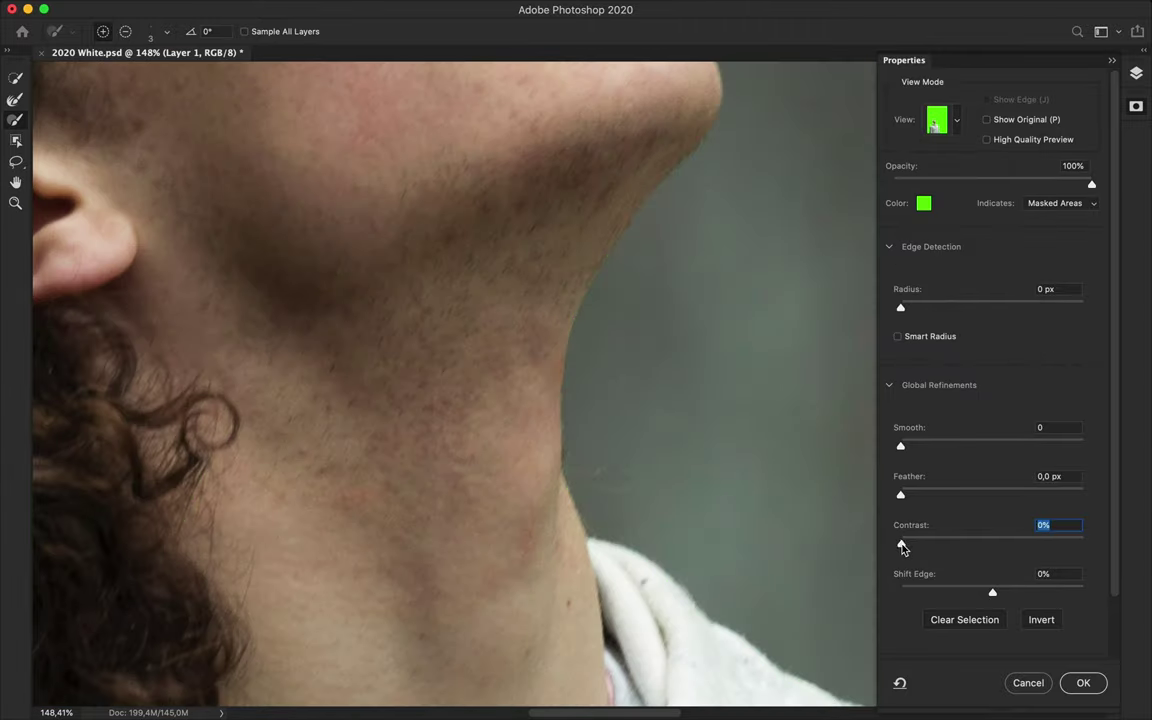
left_click_drag(900, 544, 940, 547)
left_click_drag(900, 494, 906, 494)
left_click_drag(925, 449, 970, 447)
key("m")
scroll(685, 378, "down", 3)
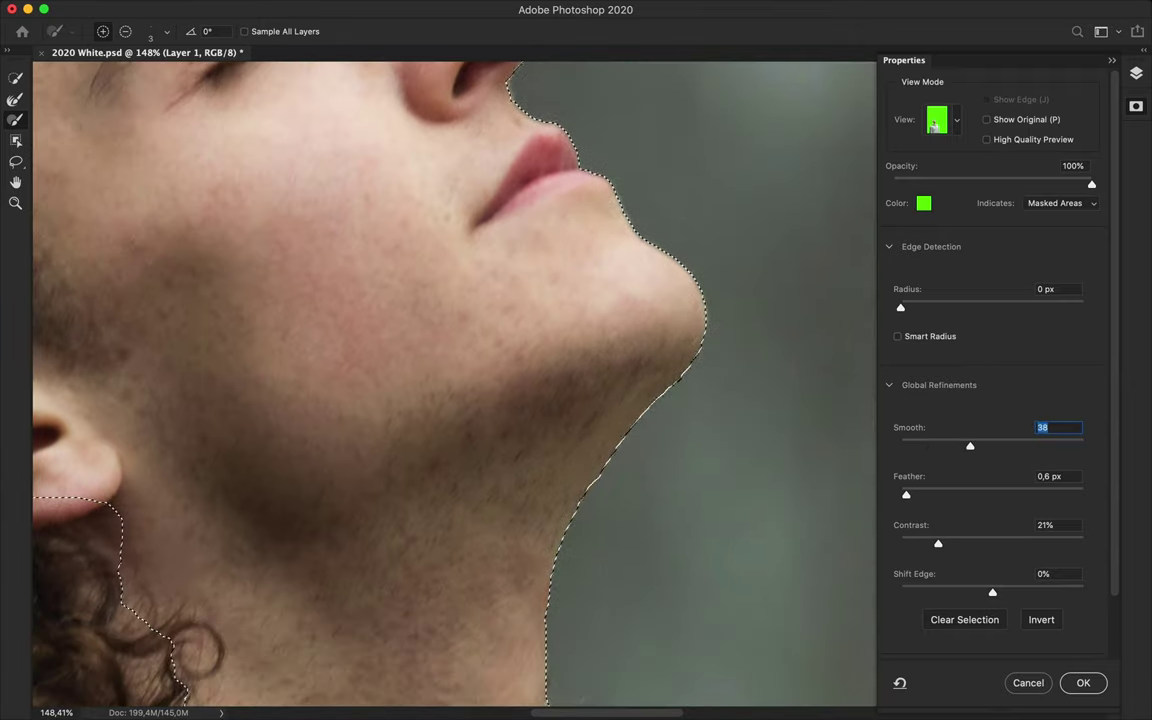
key("v")
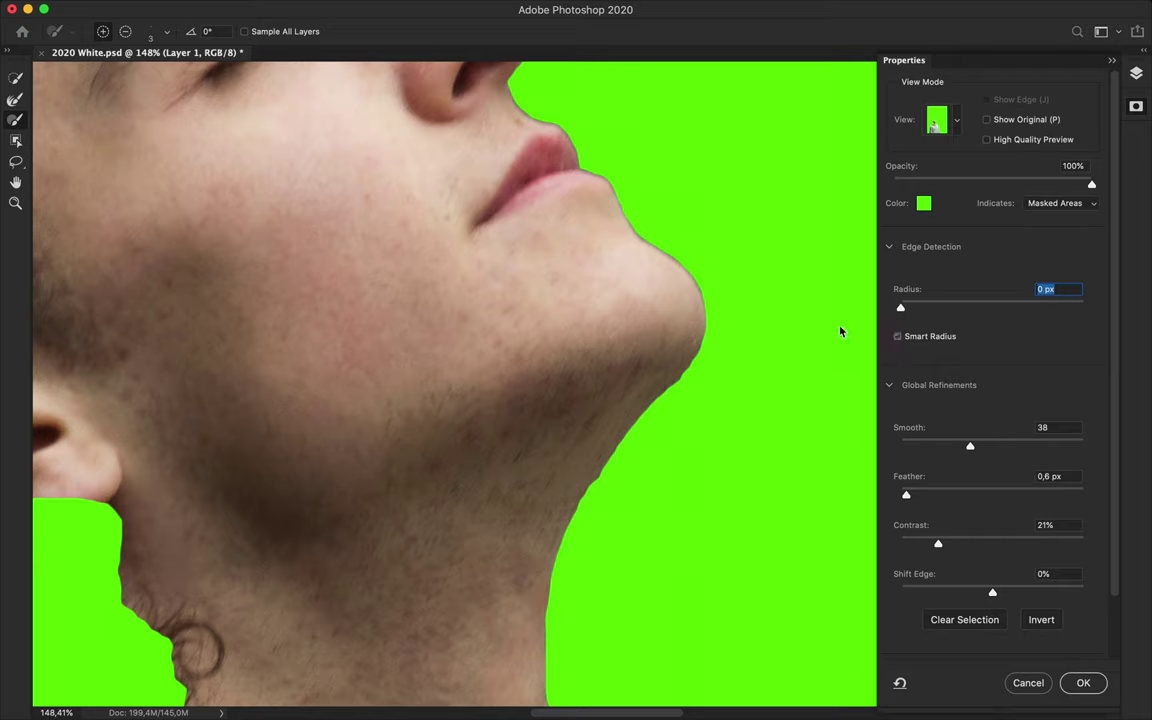
Refine the outline with the Refine Edge Brush and output the selection to a new layer copy.
scroll(772, 455, "up", 10)
key("r")
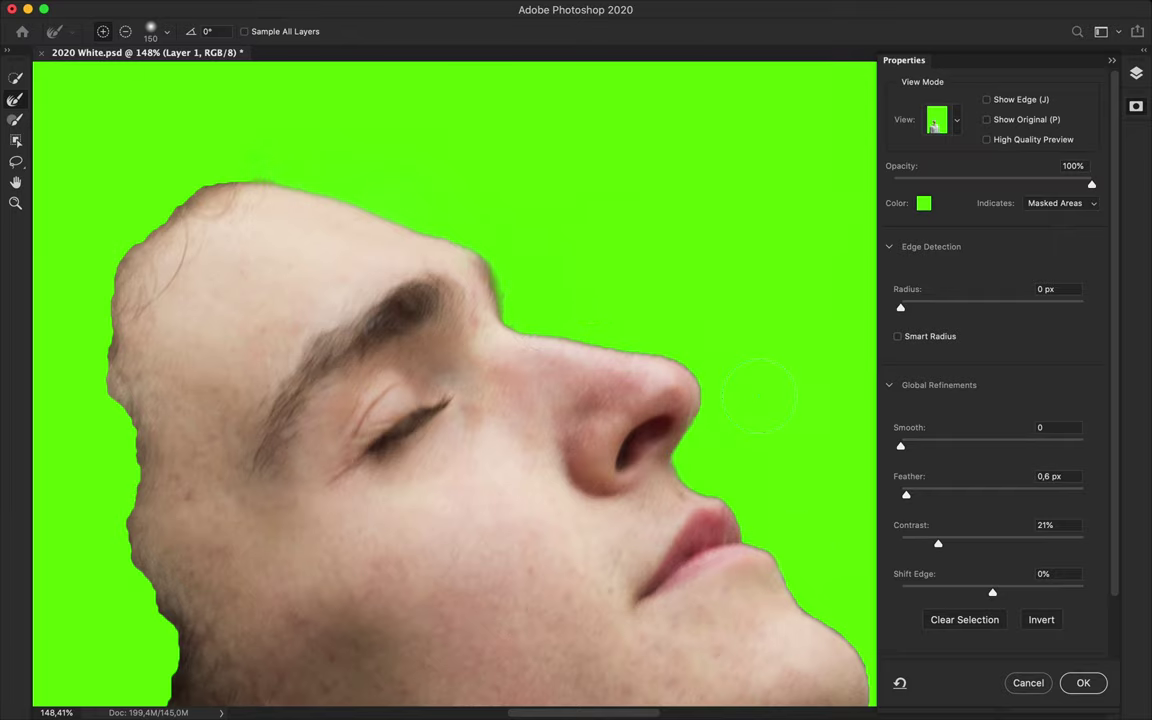
scroll(760, 400, "down", 10)
scroll(826, 327, "down", 5)
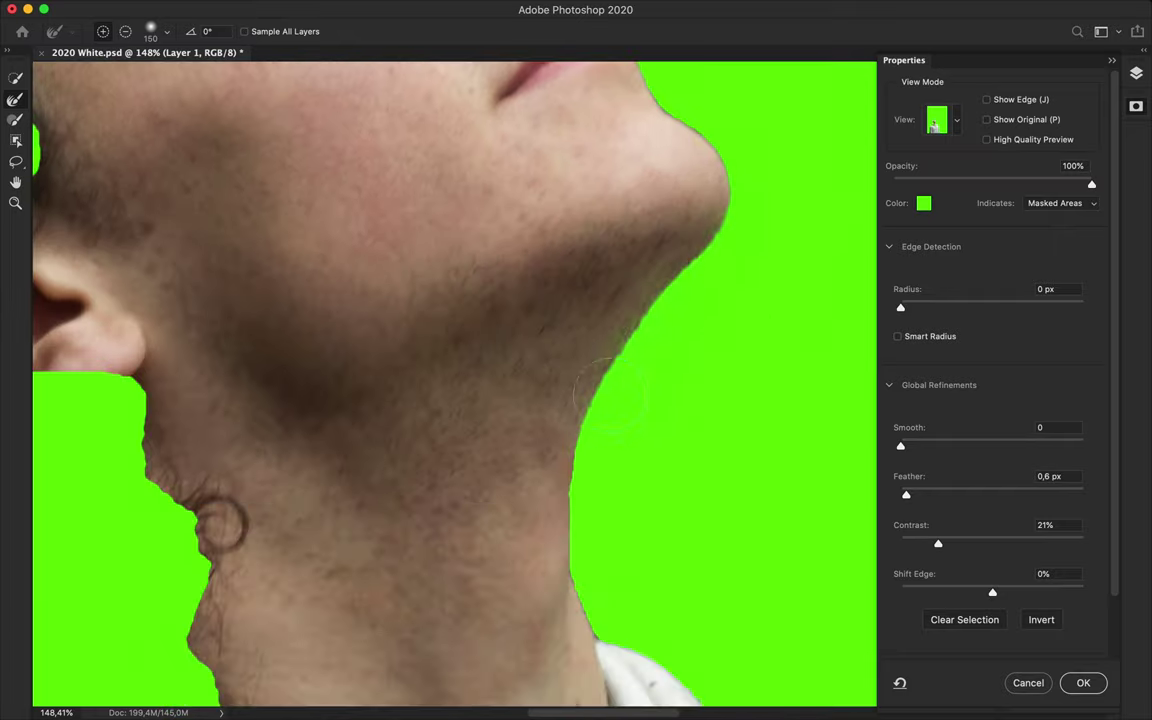
scroll(683, 565, "down", 5)
scroll(683, 565, "right", 5)
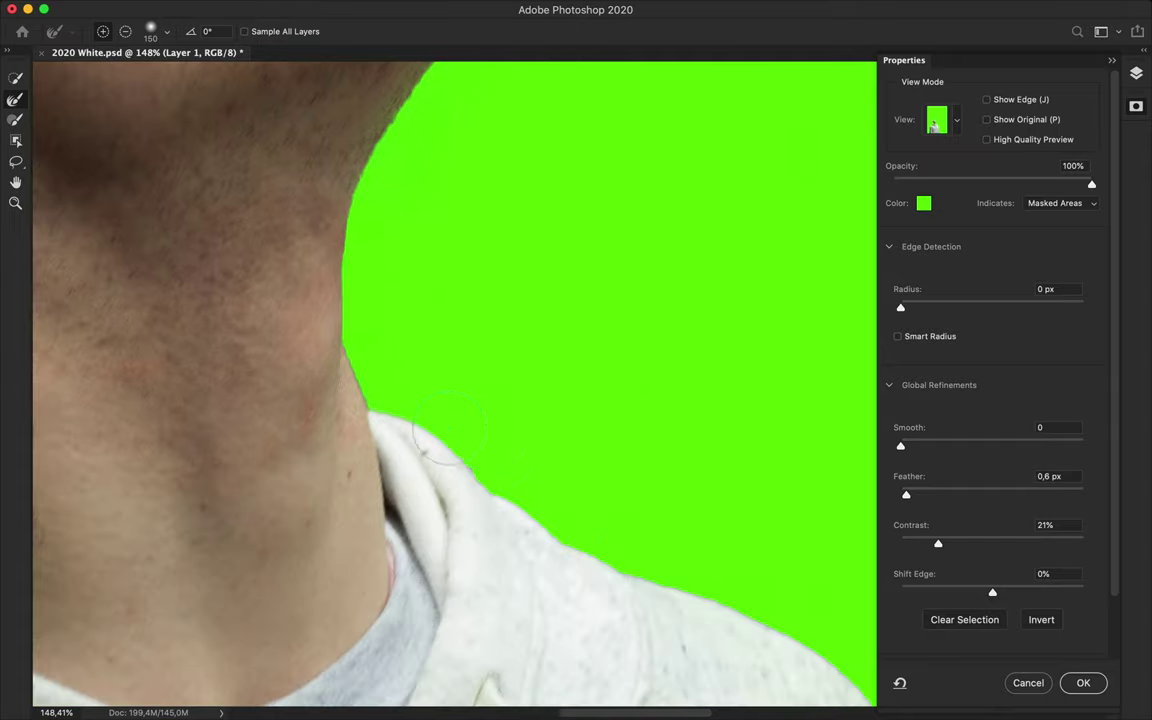
scroll(608, 536, "right", 7)
scroll(608, 536, "down", 2)
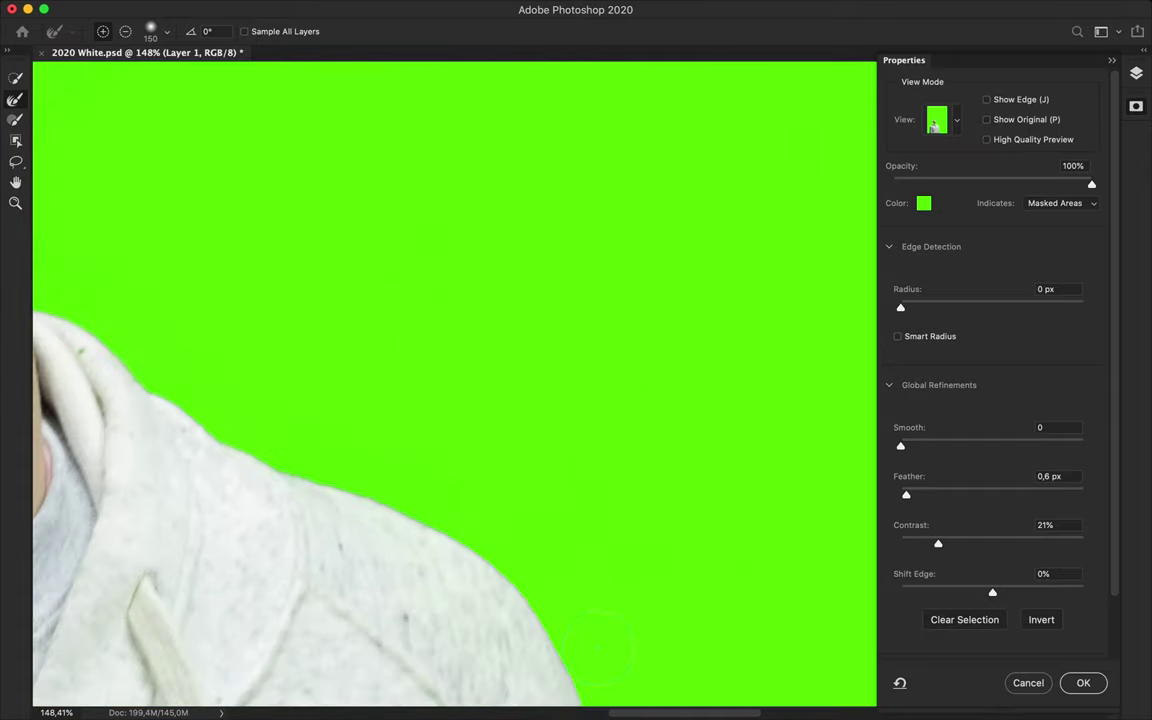
left_click(1083, 683)
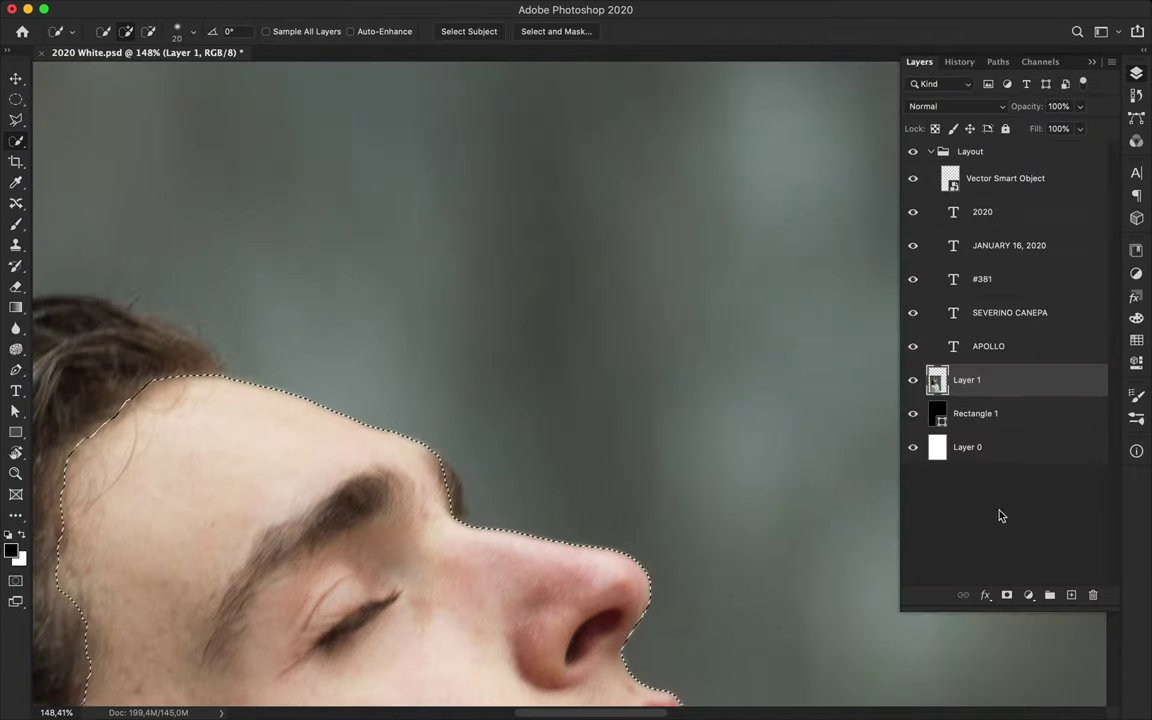
Add a layer mask to Layer 1 from the man's selection.
left_click(976, 413)
left_click(1007, 596)
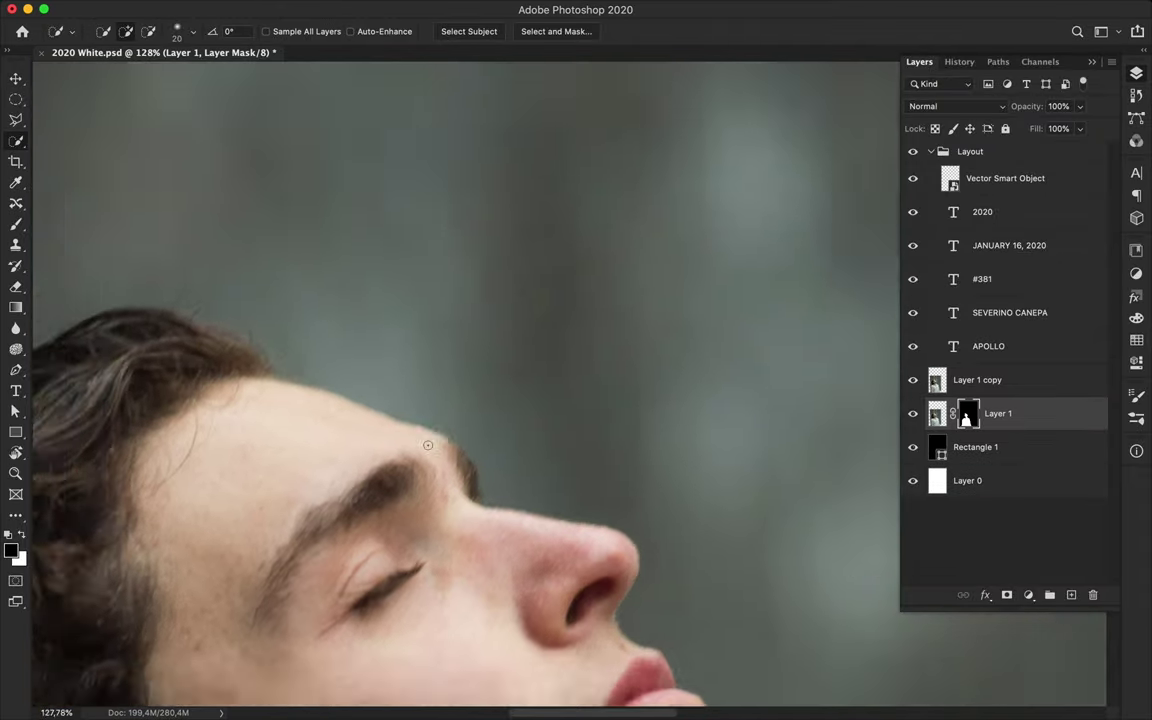
scroll(560, 150, "down", 6)
Trim Layer 1 copy to a Polygonal Lasso outline around the hair and face.
key("l")
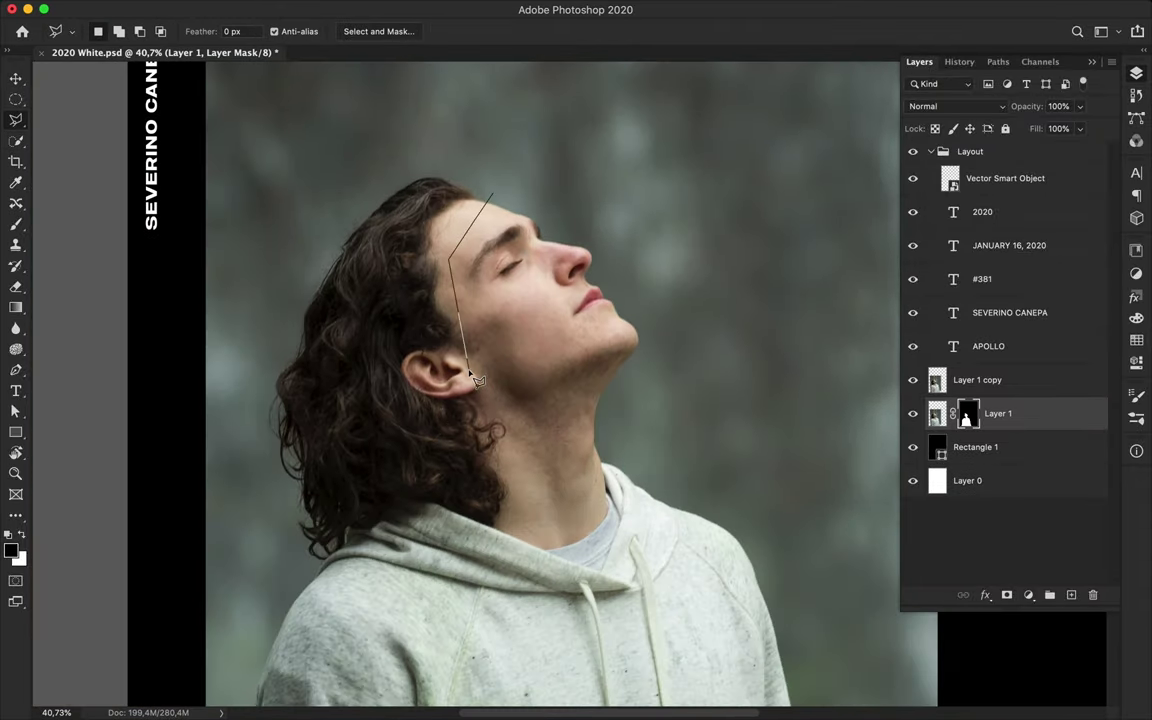
left_click(395, 133)
double_click(495, 150)
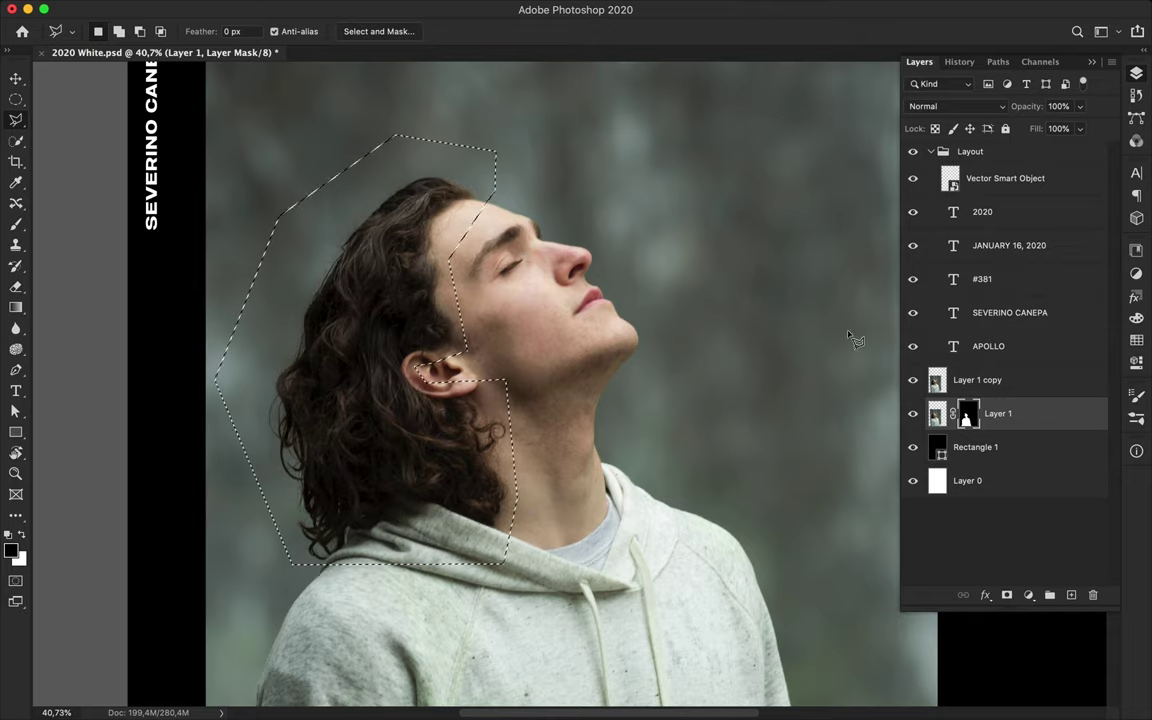
left_click(977, 380)
key("Delete")
key("ctrl+d")
key("v")
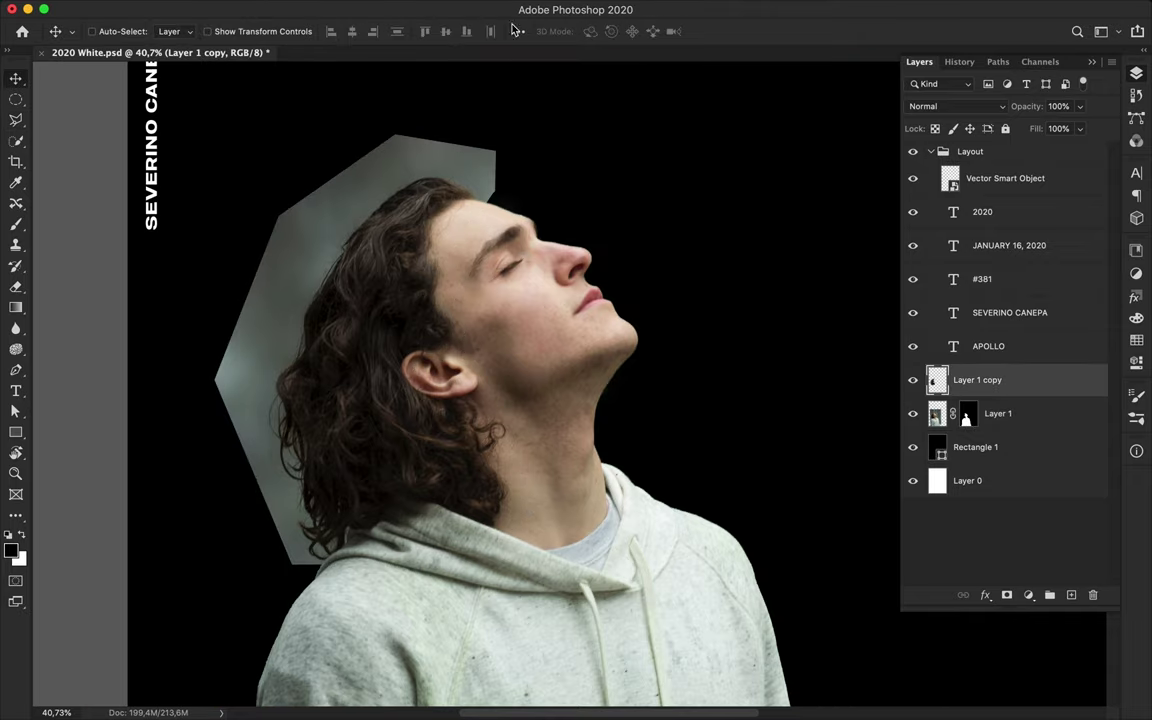
Select the subject on Layer 1 copy and reopen Select and Mask.
key("w")
left_click(465, 31)
left_click(556, 31)
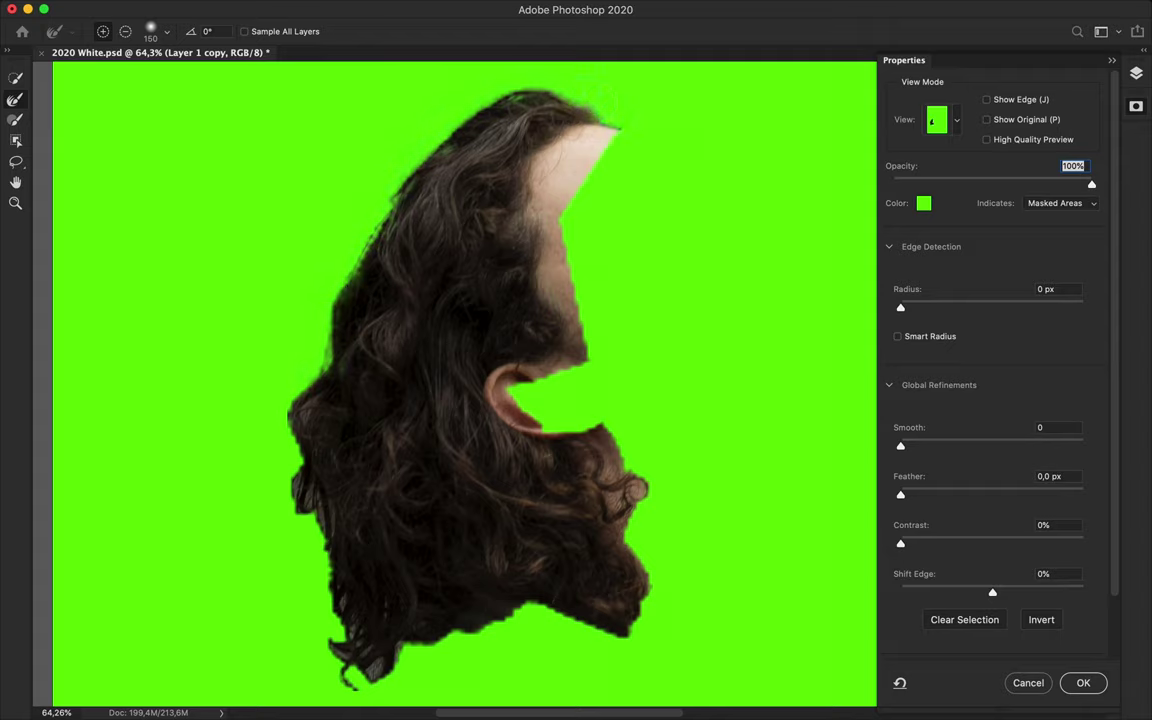
Refine the left hair edge and switch the preview to Black & White.
left_click_drag(264, 395, 352, 655)
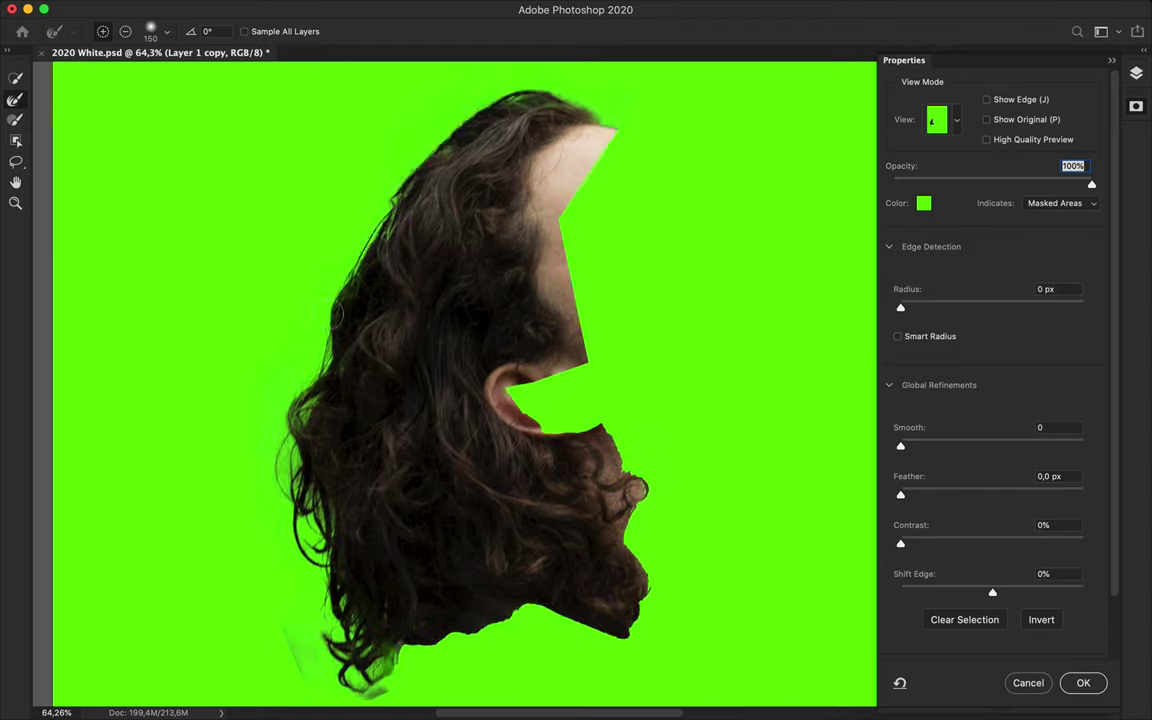
scroll(310, 300, "down", 3)
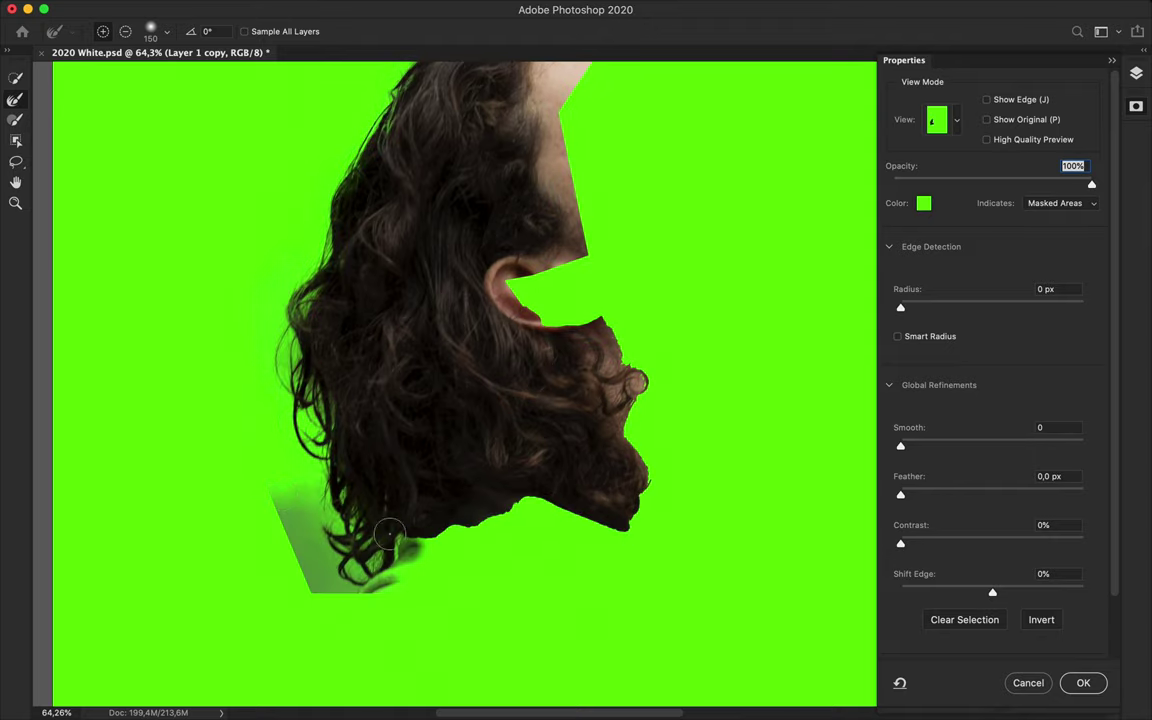
left_click(945, 120)
left_click(918, 440)
scroll(536, 195, "up", 5)
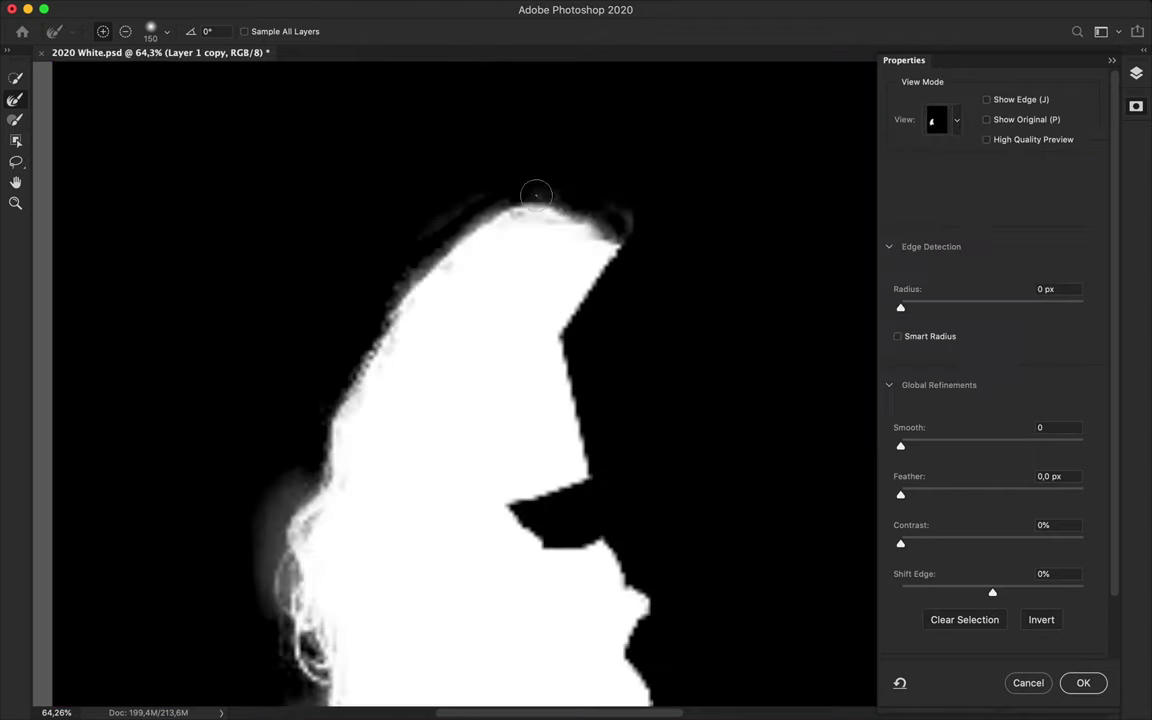
scroll(314, 448, "down", 5)
Set a 73 px Brush and paint out the grey patch at the lower-left shoulder.
left_click(150, 31)
left_click_drag(105, 75, 86, 77)
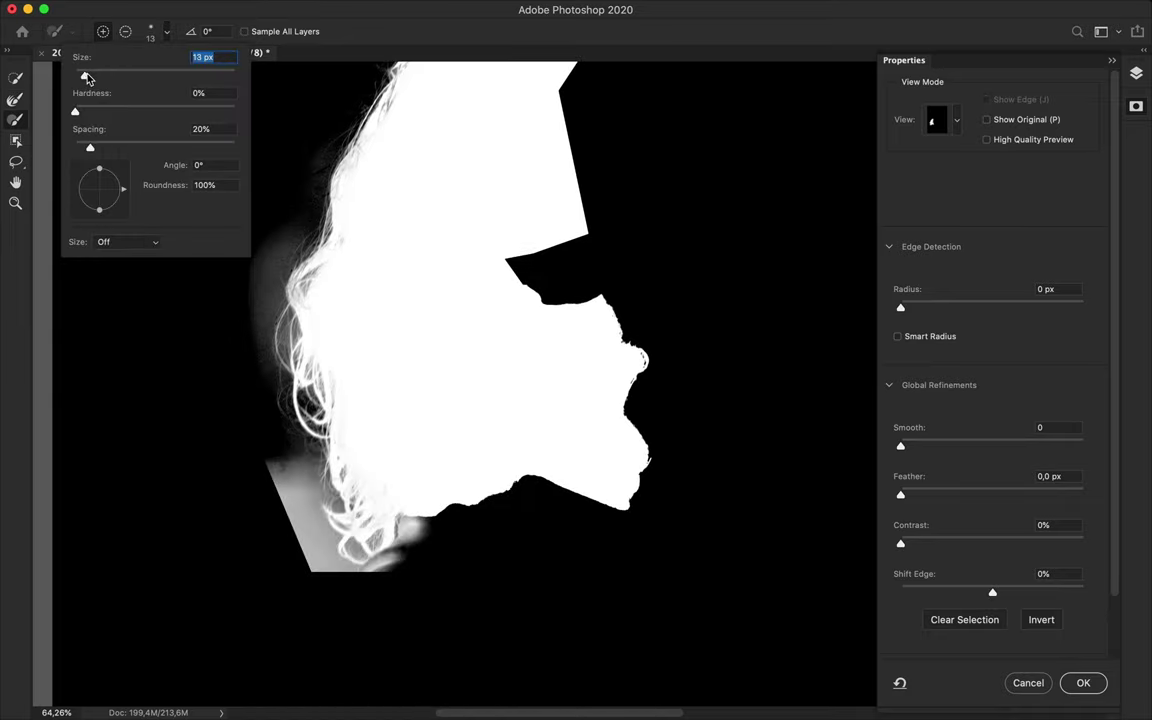
type("73")
key("Return")
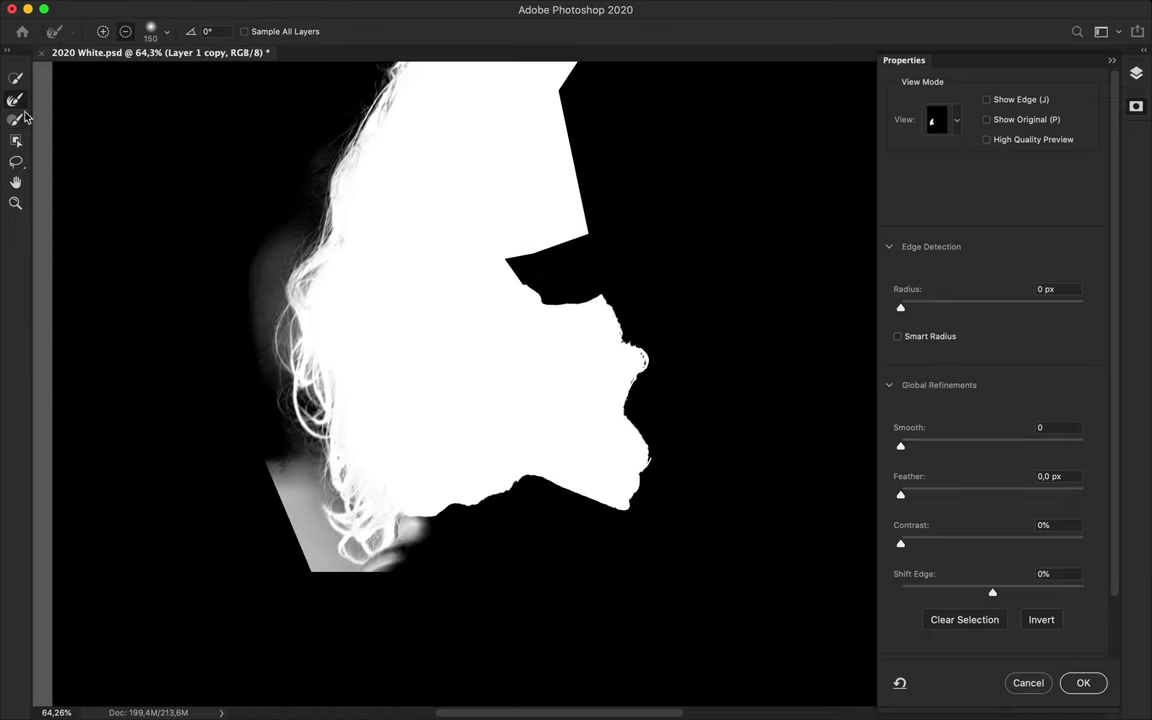
left_click(16, 119)
left_click_drag(290, 470, 328, 590)
Set the brush to 150 px and refine the left hair edge again.
left_click(150, 31)
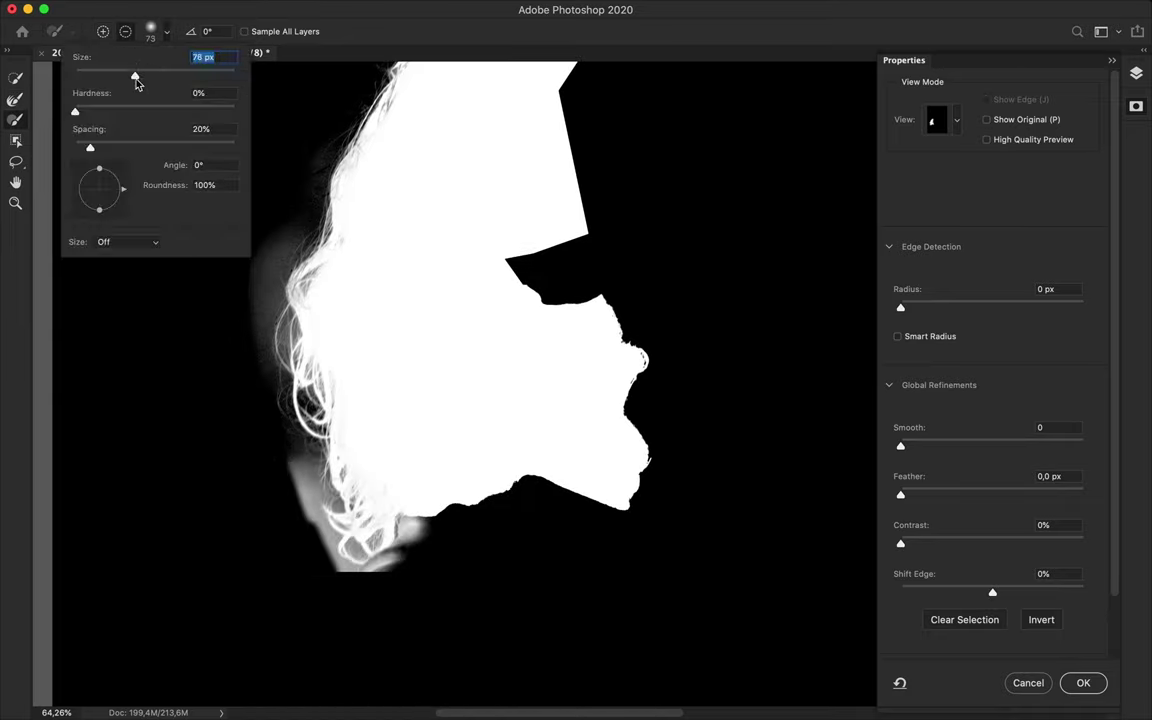
type("150")
key("Return")
mouse_move(288, 458)
left_mouse_down()
mouse_move(314, 509)
mouse_move(300, 246)
mouse_move(362, 91)
left_mouse_up()
Alternate Refine Edge Brush and Brush touch-ups on the hair, then preview On Image.
key("r")
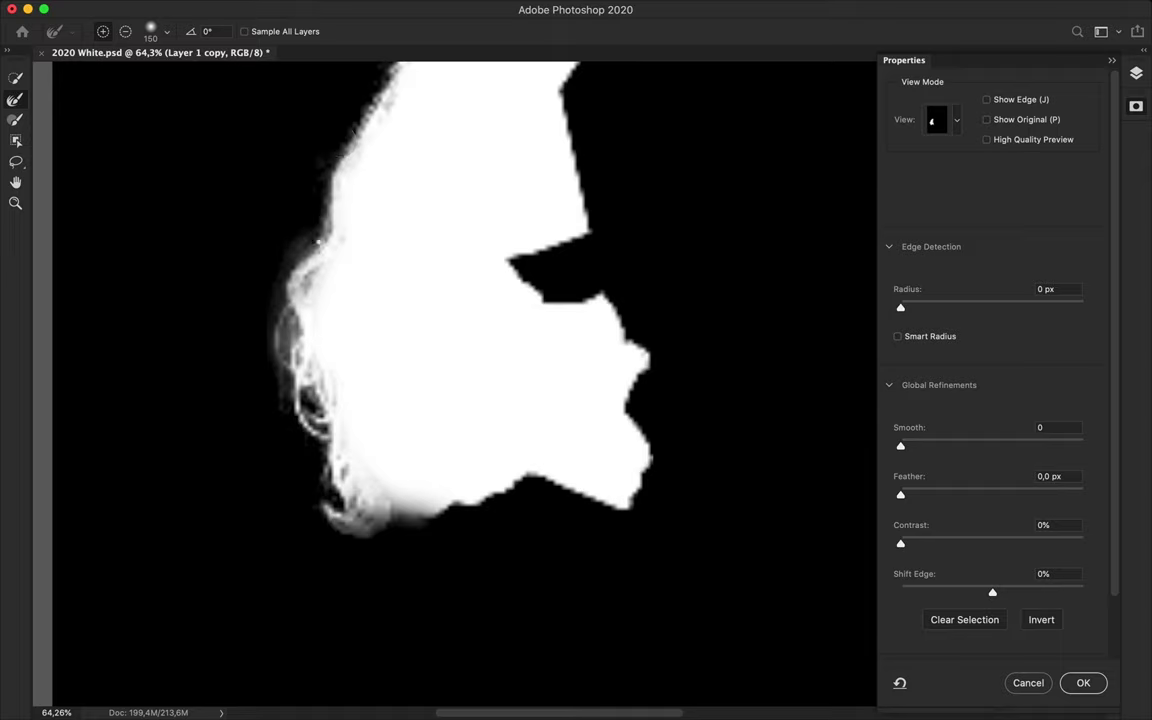
scroll(312, 230, "up", 5)
key("b")
scroll(590, 380, "down", 2)
key("r")
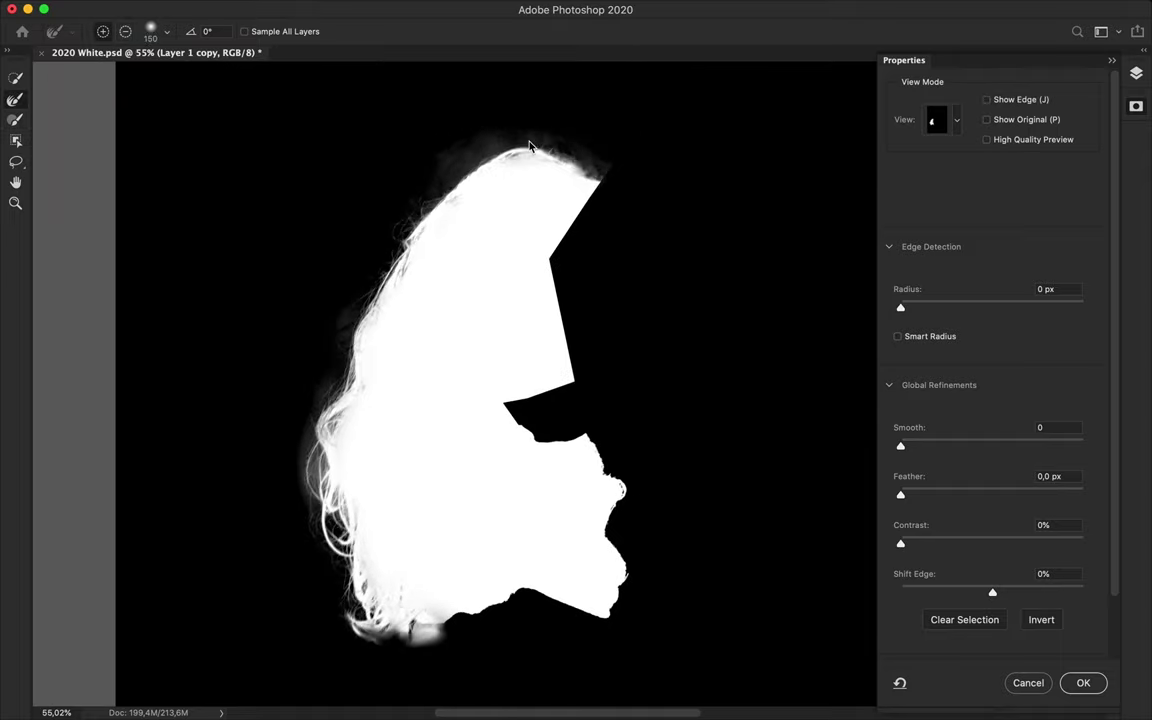
key("b")
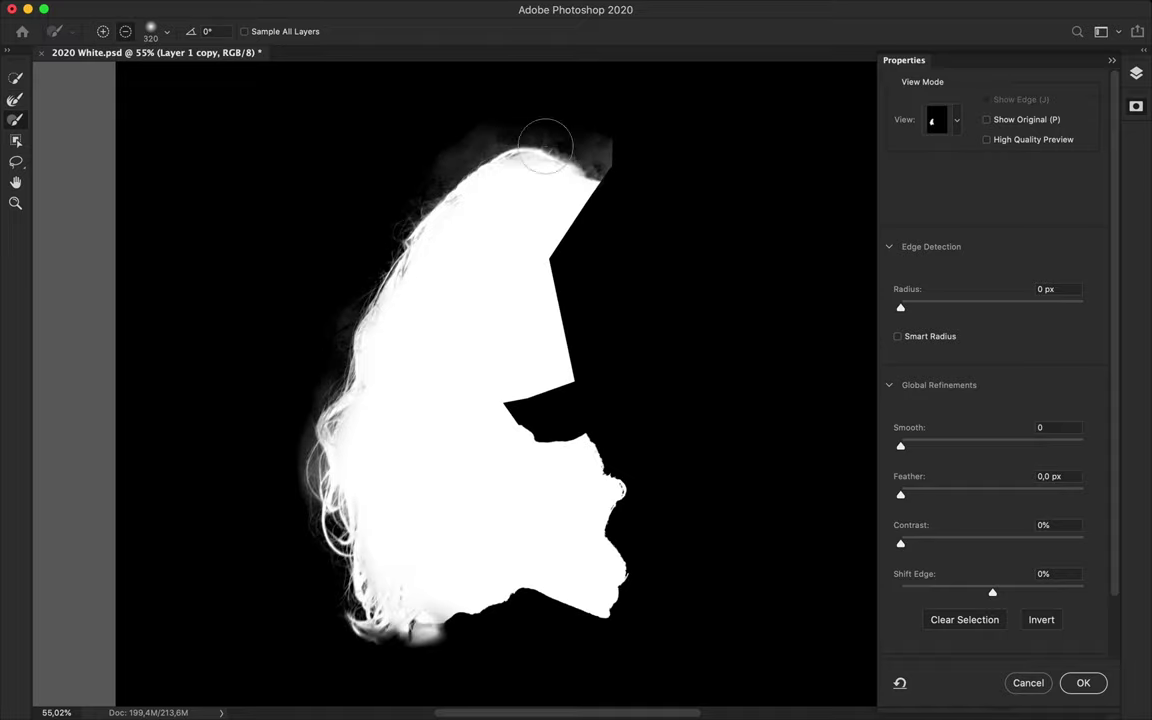
key("r")
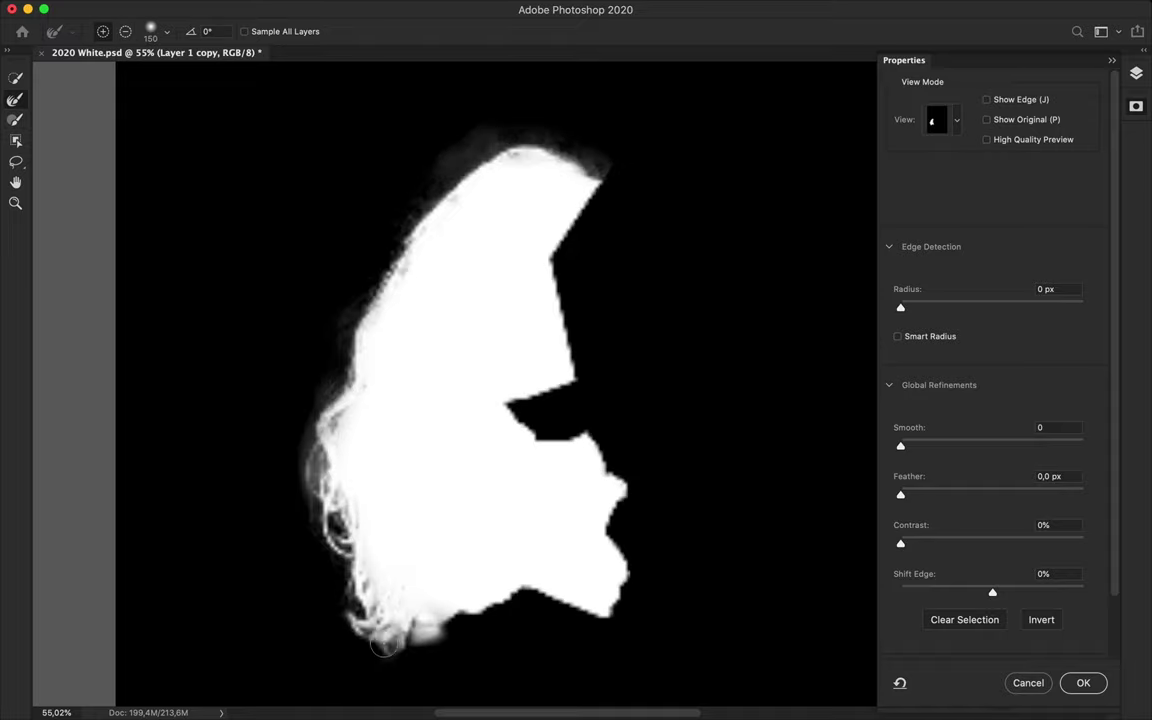
left_click(940, 120)
left_click(928, 191)
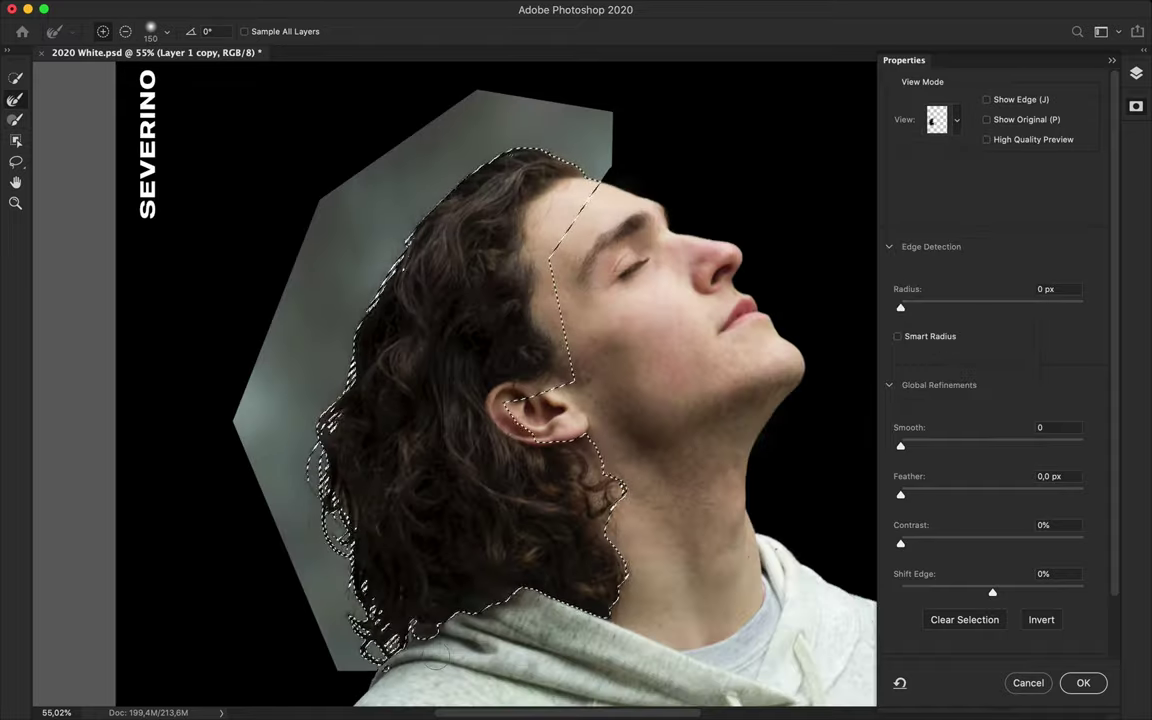
Apply the refined hair selection and temporarily disable Layer 1's mask.
key("Return")
key("ctrl+0")
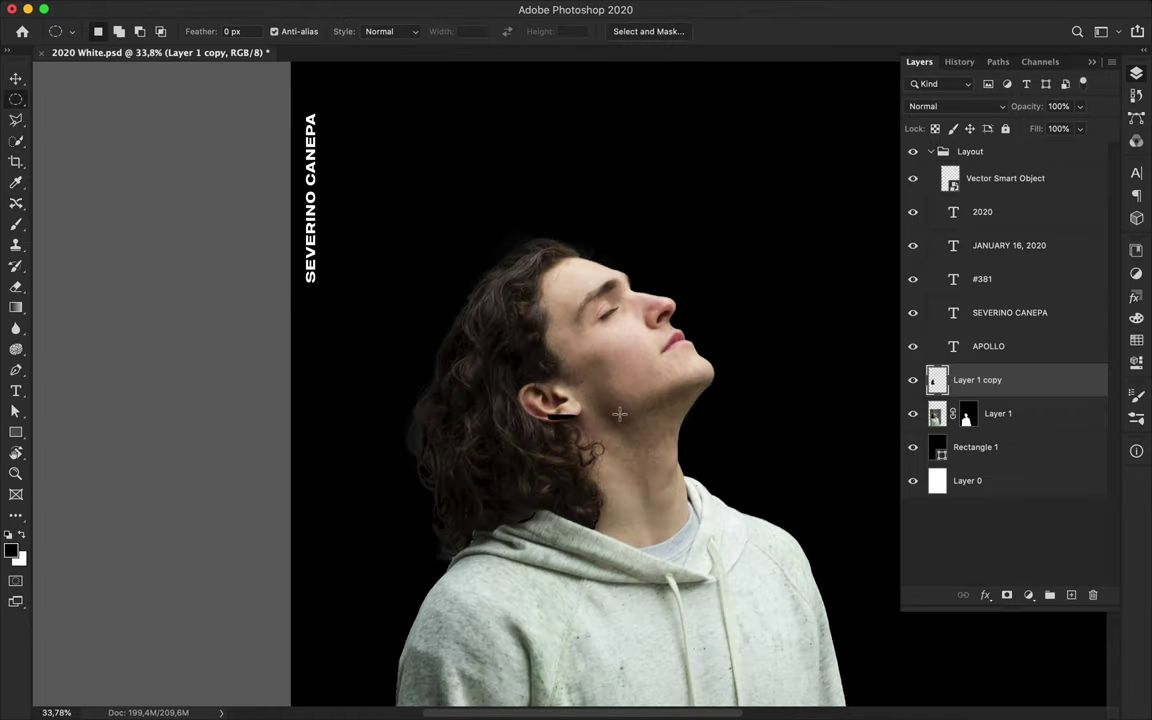
double_click(966, 413)
left_click(966, 413, "ctrl")
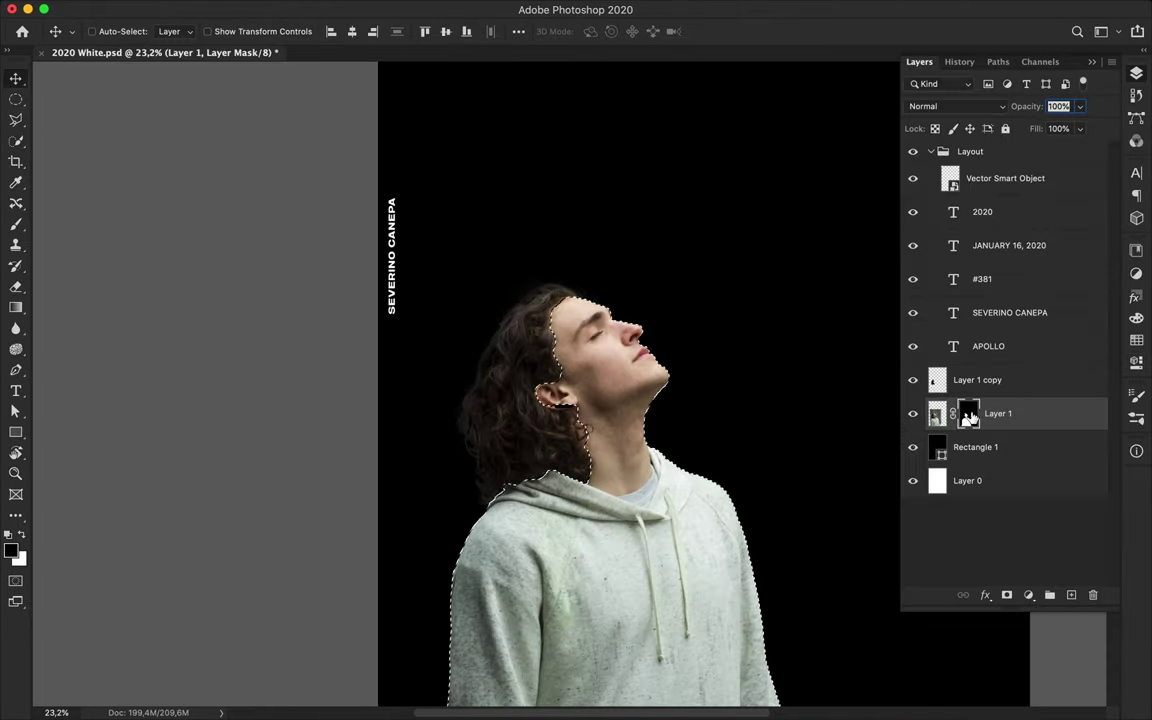
left_click(966, 413, "alt")
right_click(962, 411)
key("Escape")
left_click(966, 413, "alt")
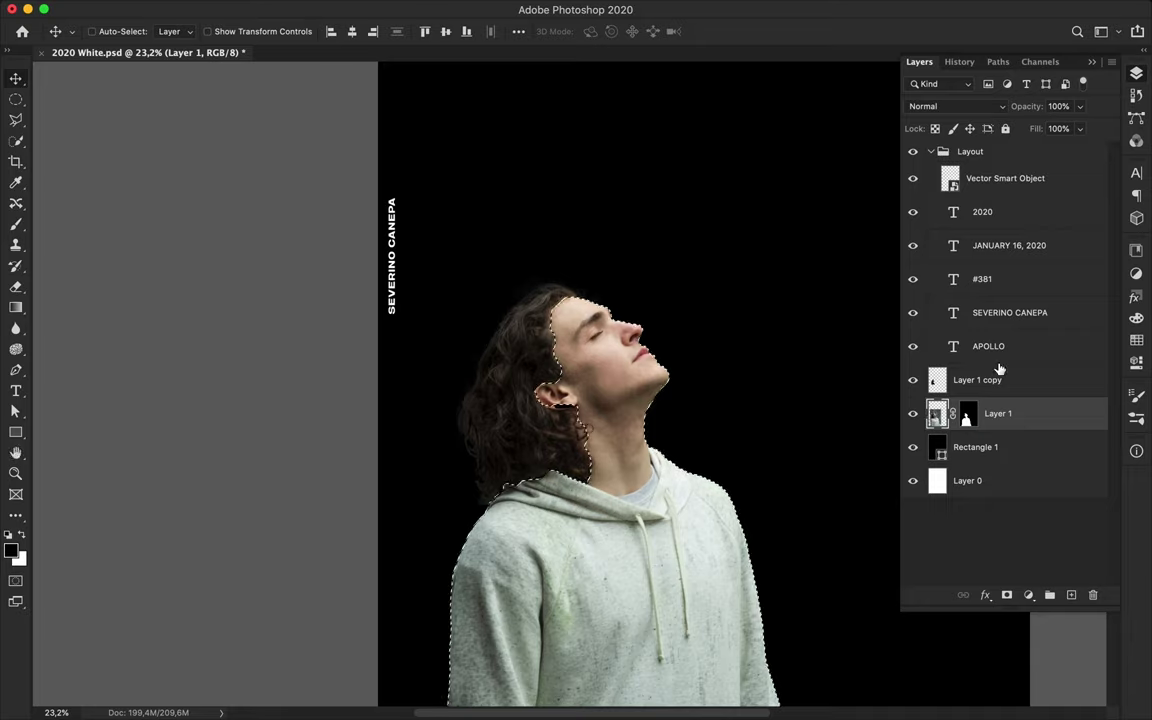
left_click(966, 413, "shift")
Sample a grey-green from the photo background and fill Rectangle 1 with it.
key("i")
key("ctrl+0")
left_click(707, 334, "ctrl")
key("a")
left_click(167, 33)
left_click(501, 334)
key("v")
left_click(966, 413, "shift")
key("m")
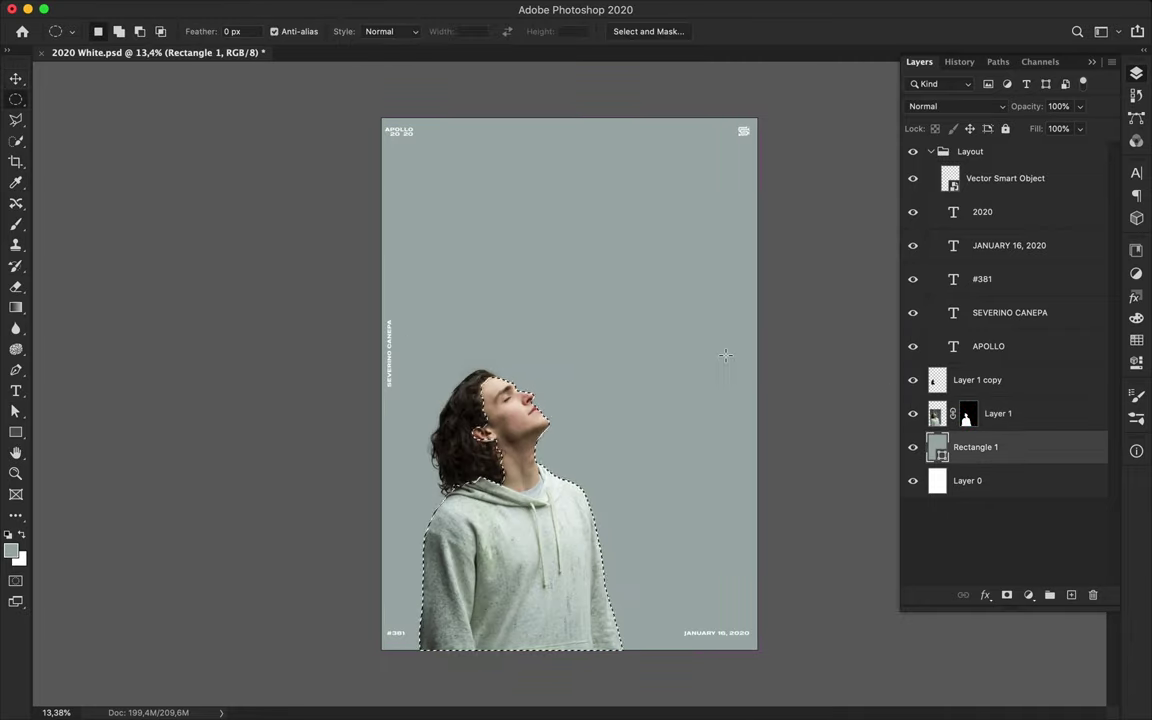
key("ctrl+d")
scroll(609, 432, "up", 5)
scroll(609, 432, "up", 8)
Choose the Eraser on Layer 1 copy with the Arrondi flou soft round tip.
key("e")
key("alt+bracketright")
key("alt+bracketright")
right_click(257, 296)
key("Escape")
right_click(365, 458)
double_click(459, 466)
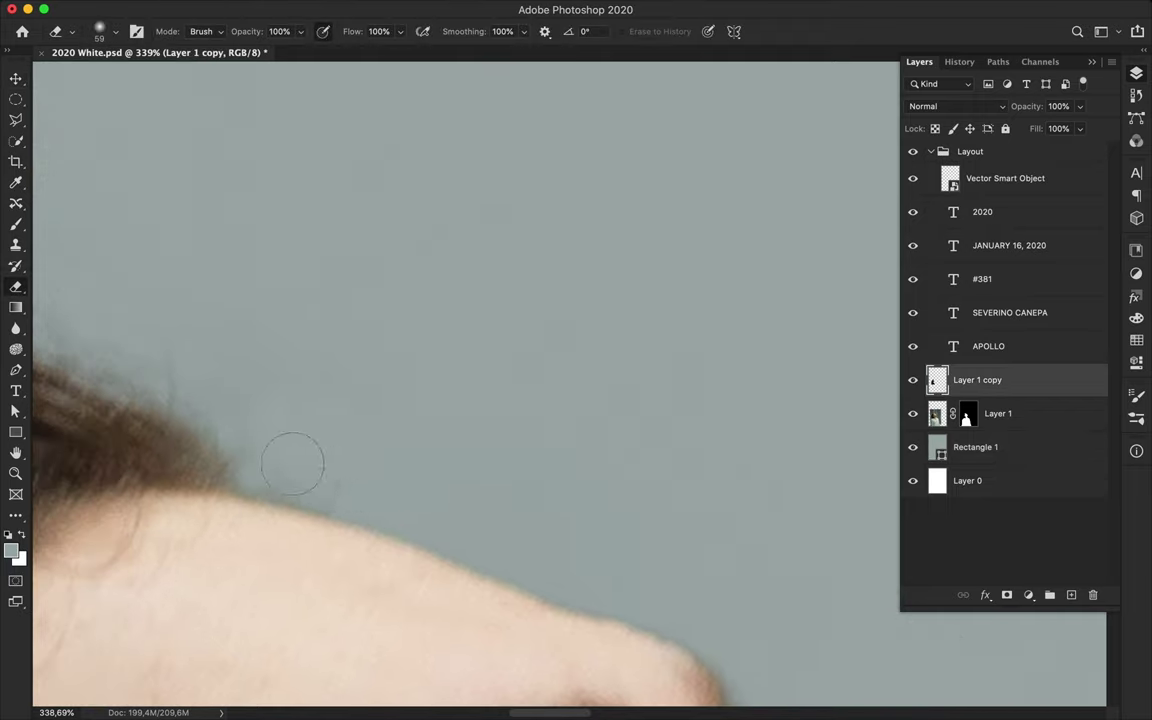
Give the eraser a very small tip and make Layer 1 the working layer.
scroll(330, 480, "left", 5)
left_click(115, 38)
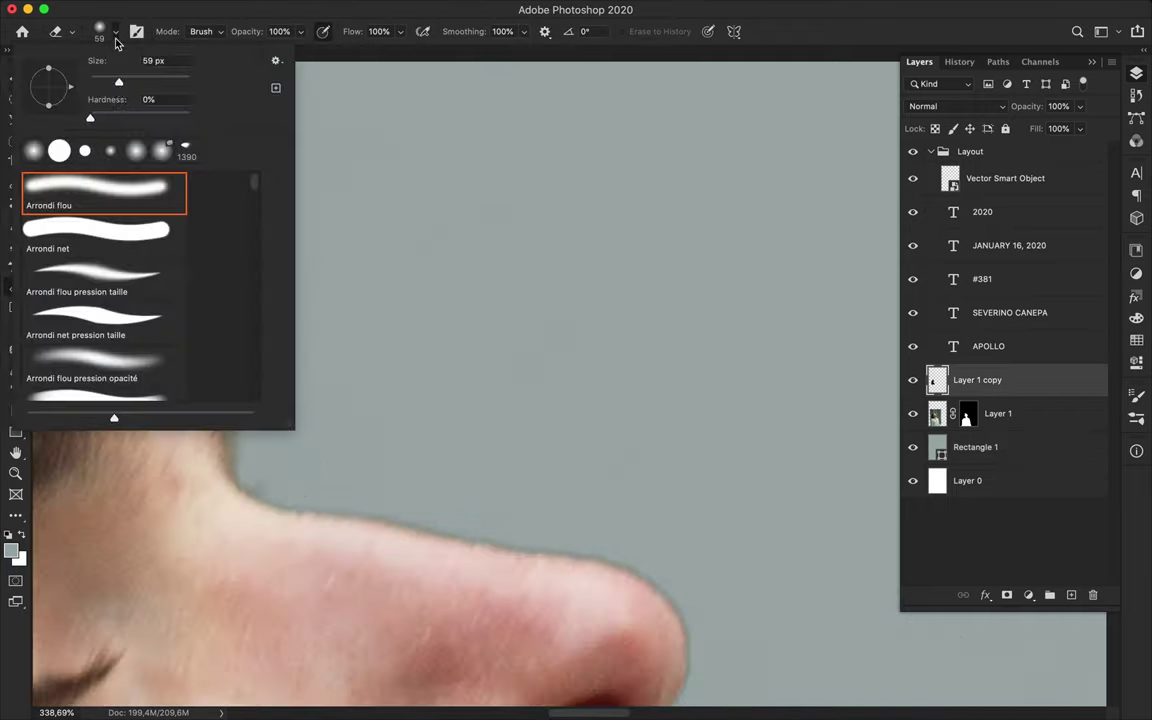
scroll(177, 570, "up", 3)
key("Return")
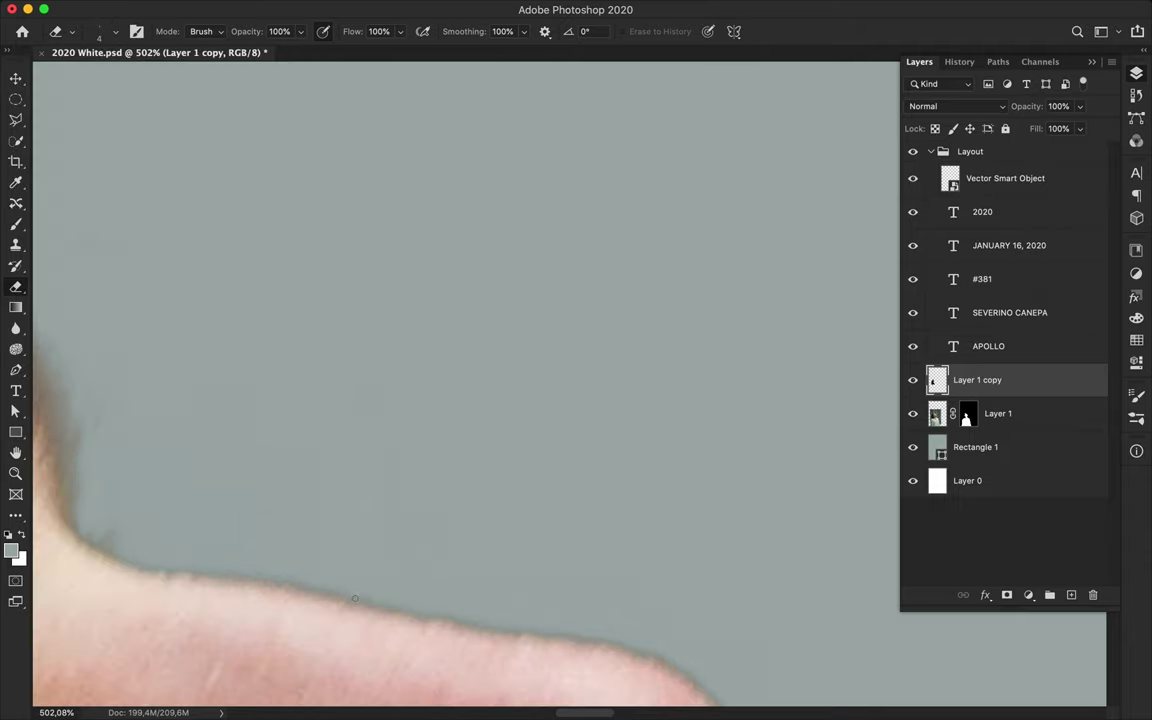
key("alt+bracketleft")
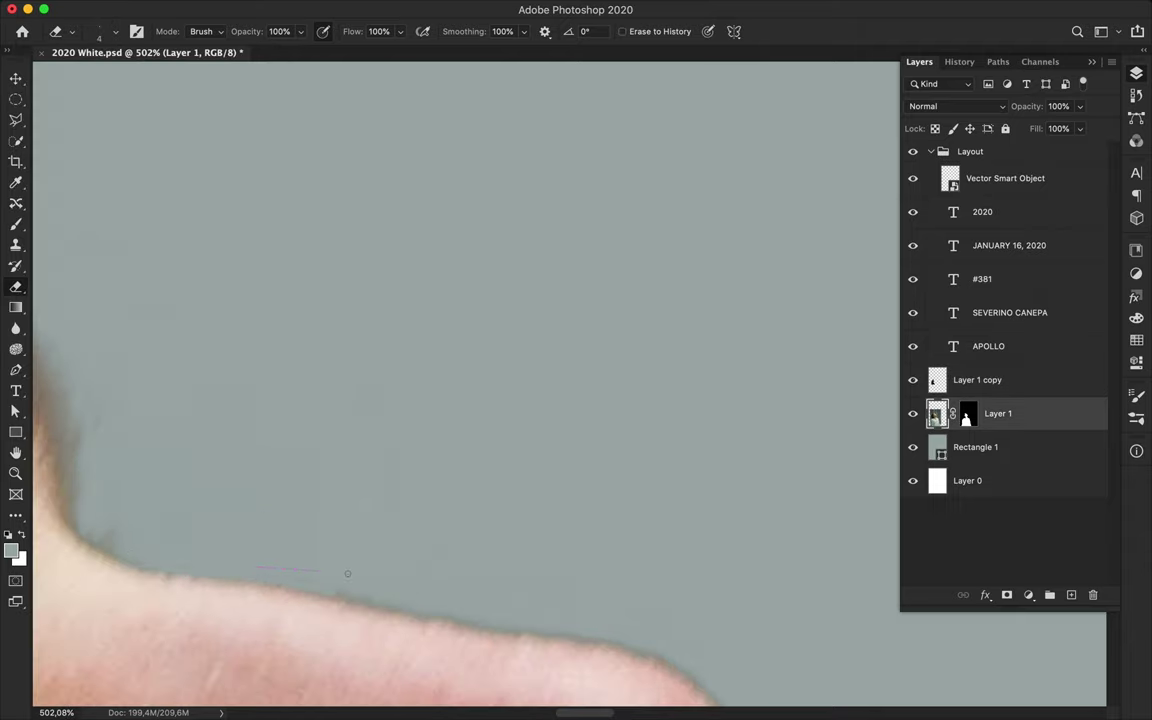
Erase the fringe pixels along the man's nose and lips at high zoom.
left_click_drag(340, 572, 104, 452)
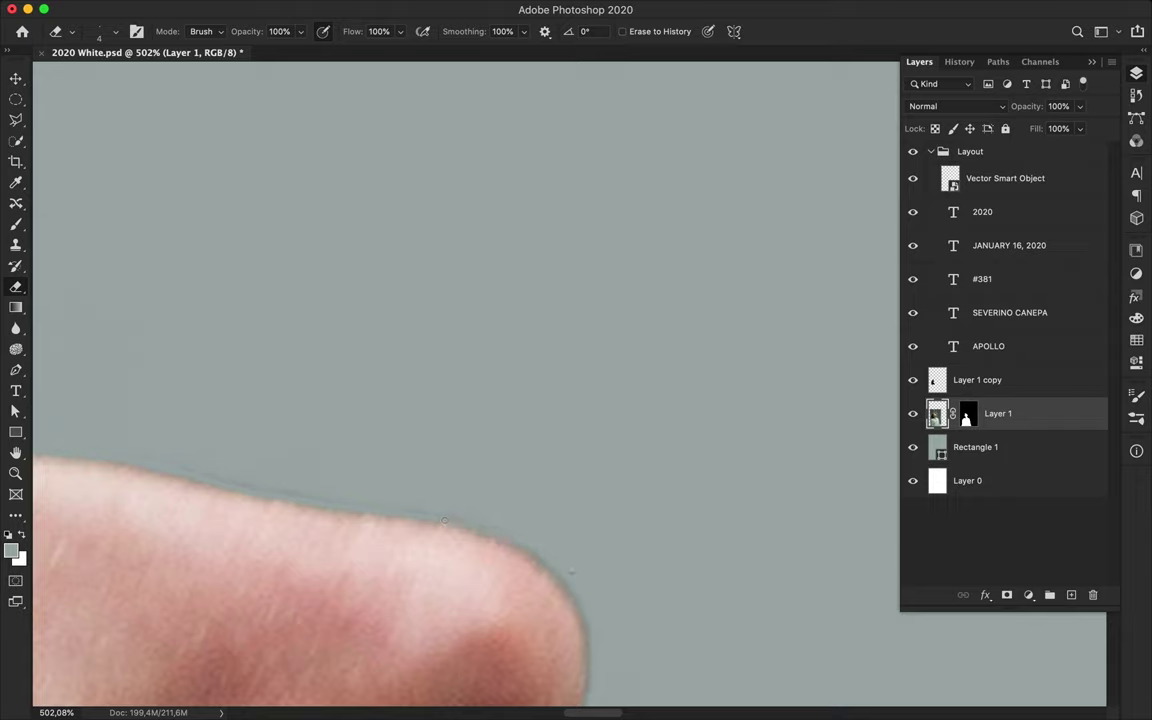
scroll(105, 440, "down", 3)
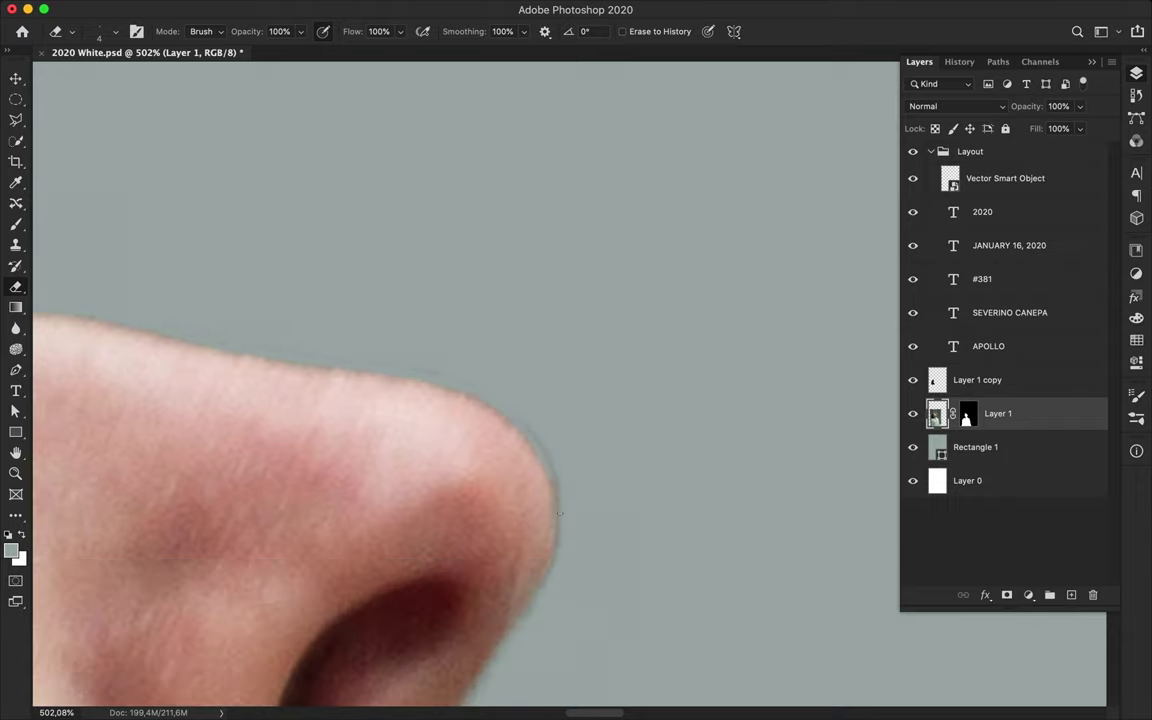
scroll(514, 646, "down", 5)
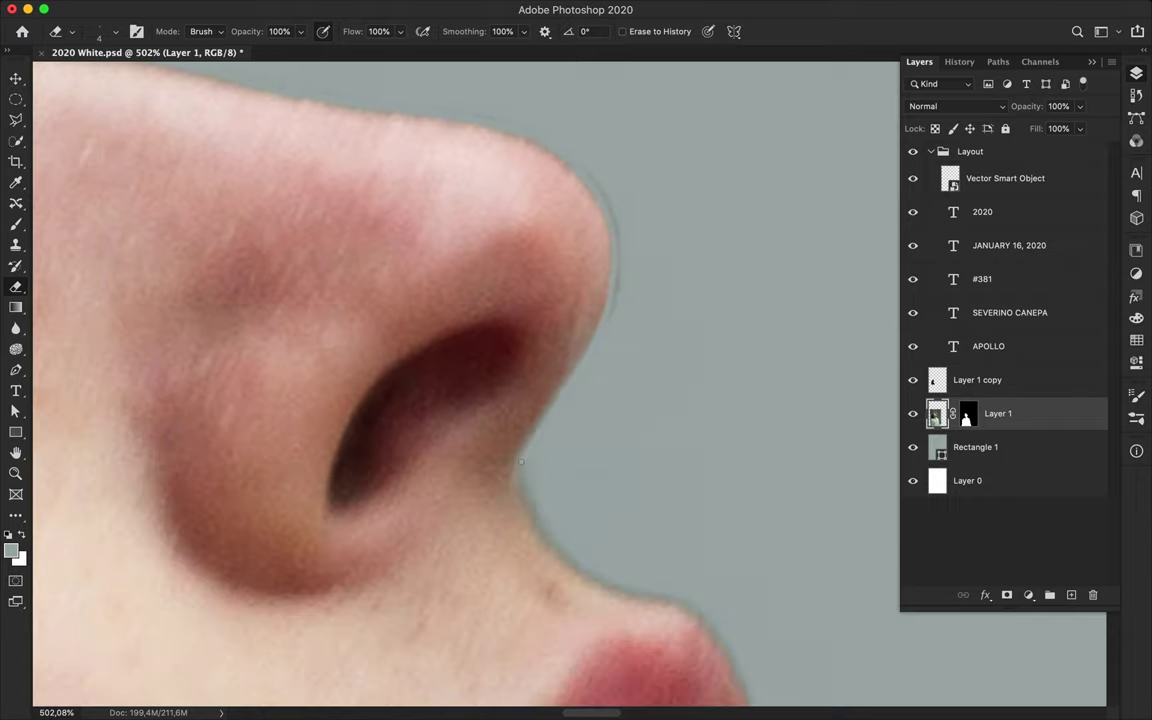
scroll(655, 592, "down", 5)
scroll(655, 592, "right", 2)
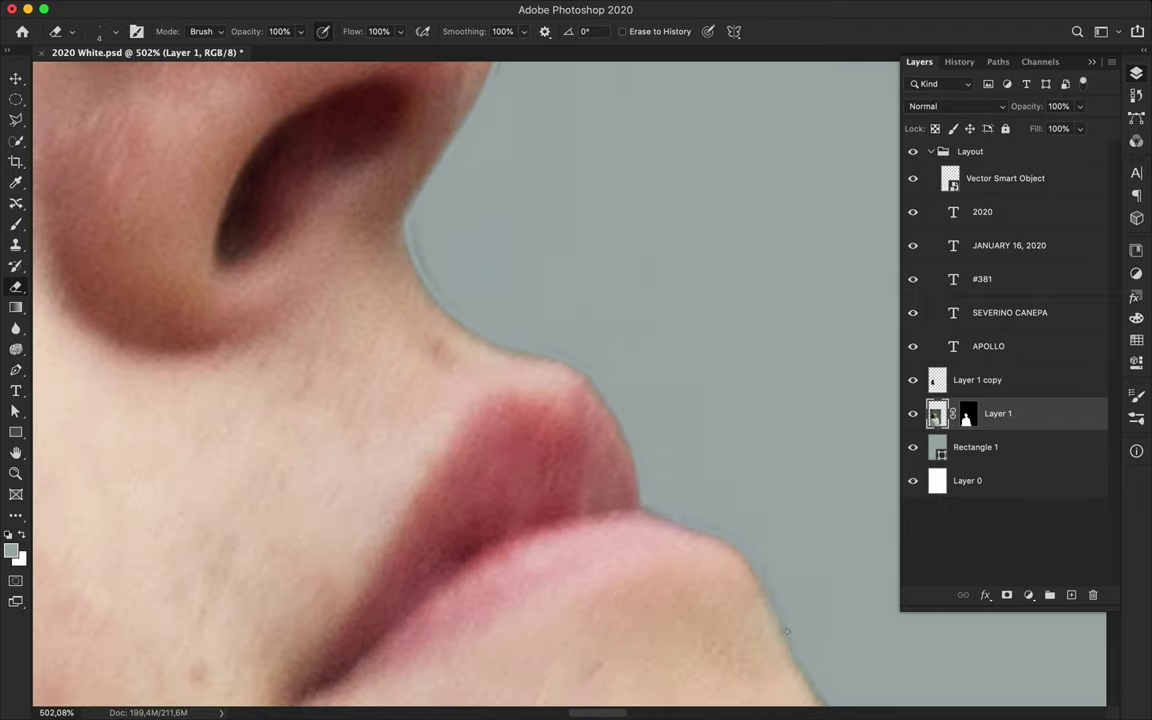
scroll(787, 631, "down", 5)
scroll(787, 631, "right", 3)
Continue erasing the edge down the chin and neck to the hoodie collar.
left_click_drag(705, 531, 521, 393)
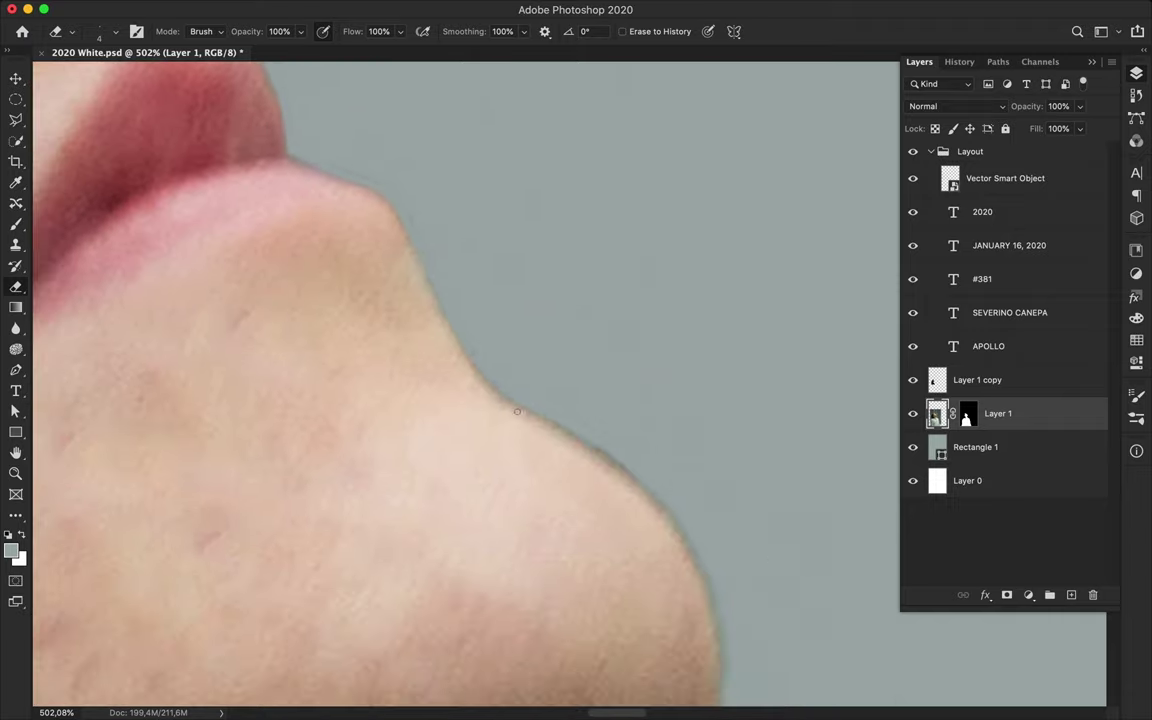
scroll(635, 483, "down", 5)
scroll(691, 508, "right", 2)
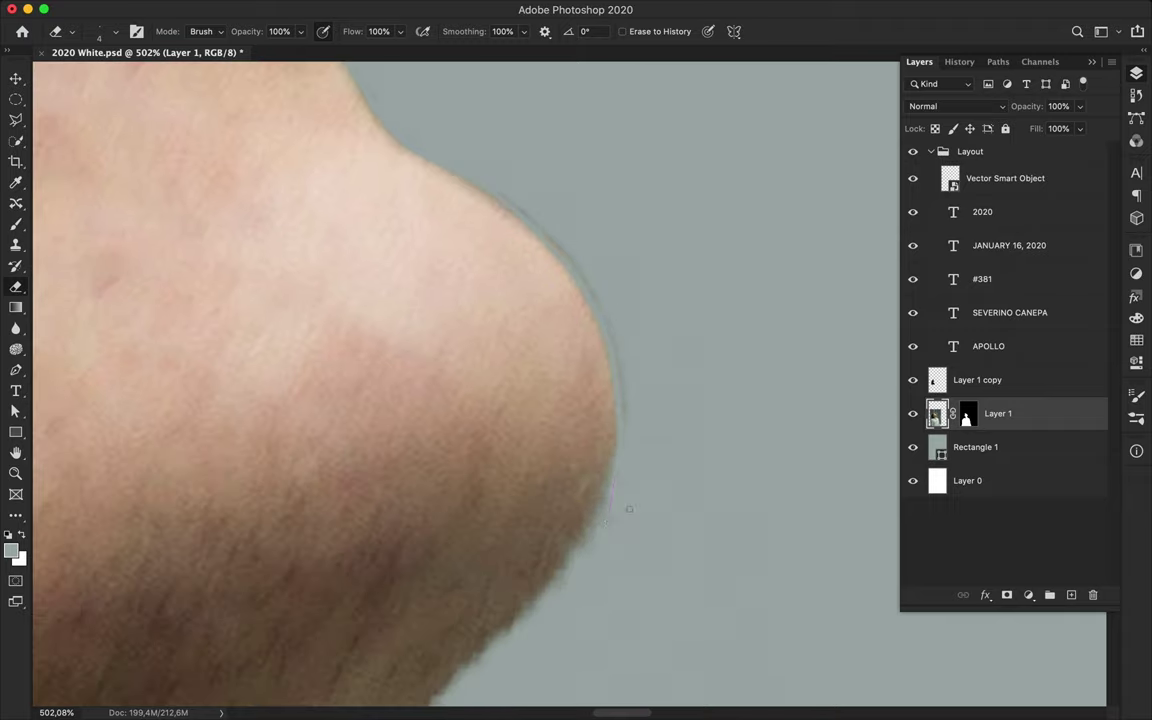
scroll(629, 509, "down", 5)
scroll(560, 380, "left", 1)
scroll(460, 435, "down", 4)
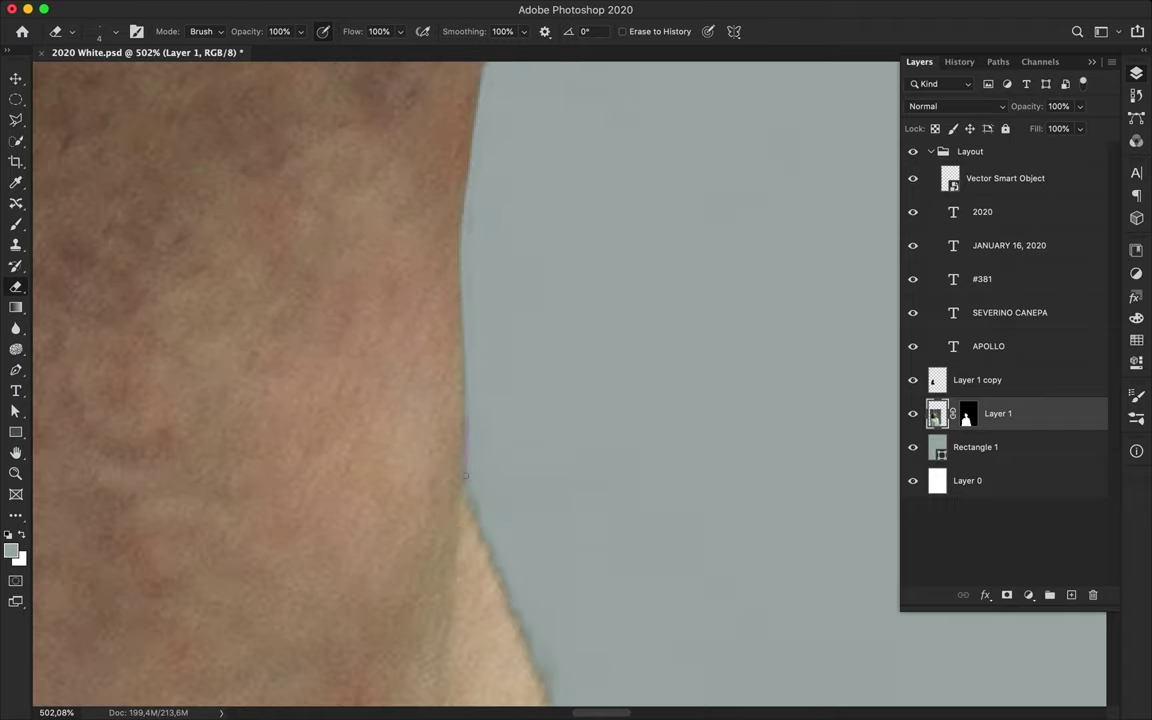
scroll(519, 606, "down", 6)
scroll(450, 400, "right", 2)
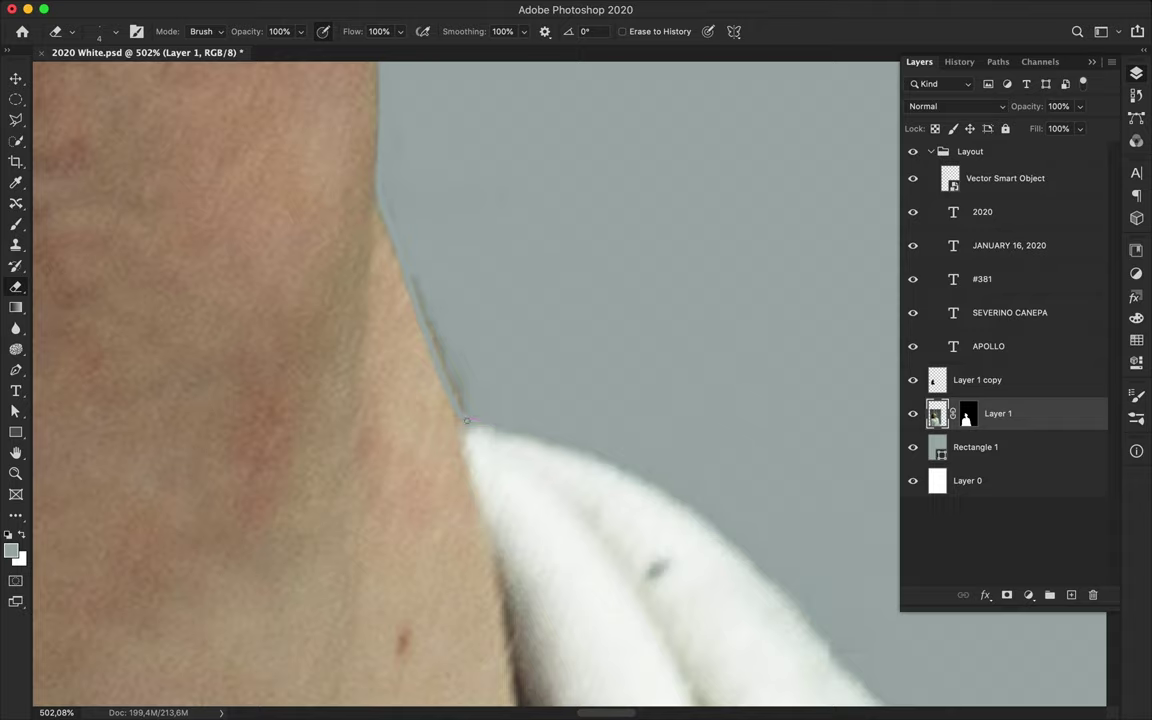
scroll(619, 464, "right", 4)
scroll(560, 440, "down", 3)
scroll(478, 403, "down", 3)
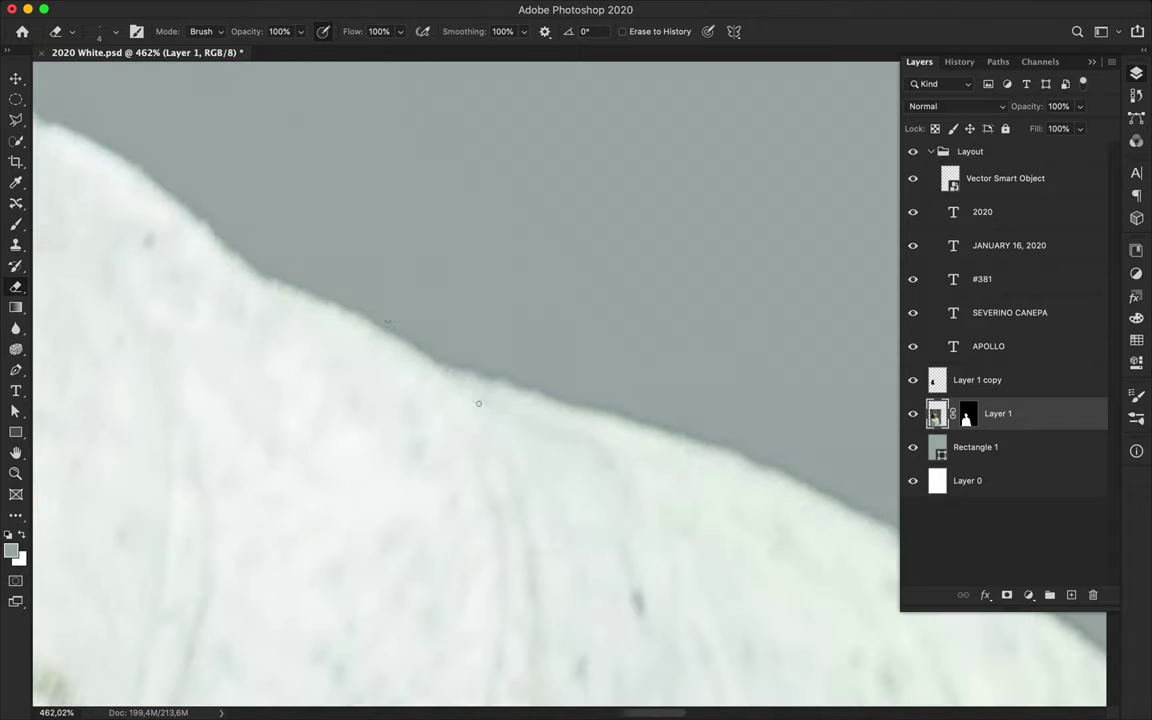
scroll(460, 380, "down", 5)
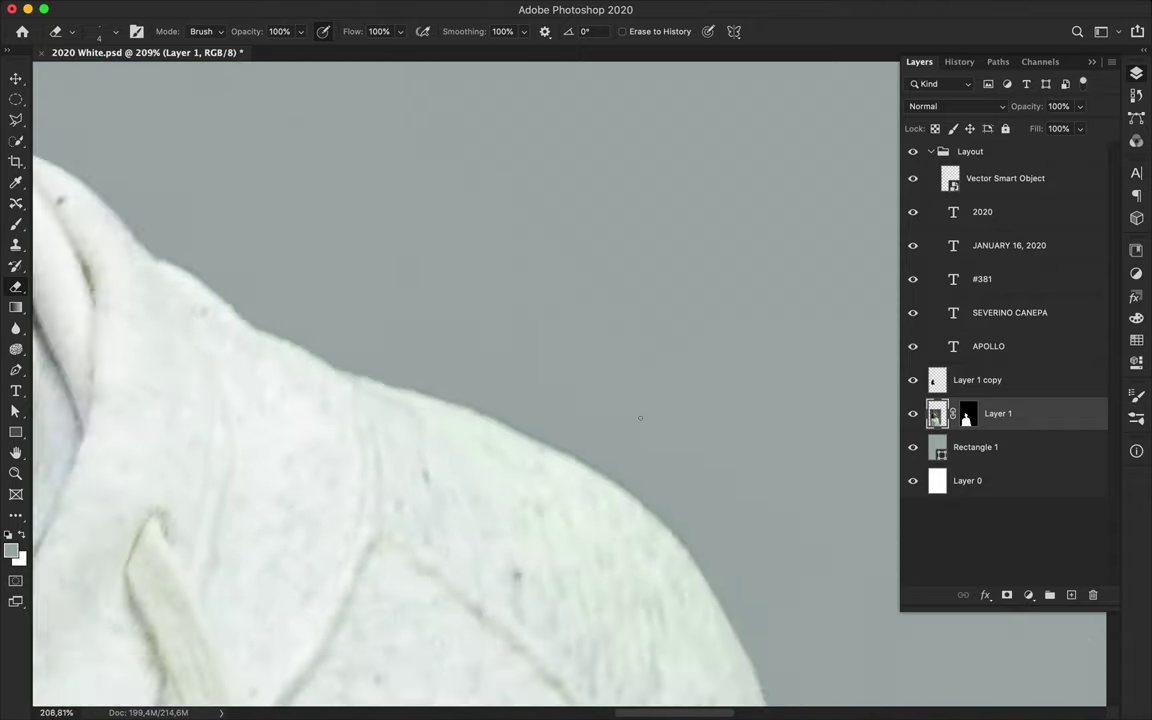
scroll(460, 380, "up", 3)
left_click(105, 31)
Switch the eraser to the soft 20 px Arrondi flou brush.
key("Return")
scroll(460, 380, "up", 1)
left_click(105, 31)
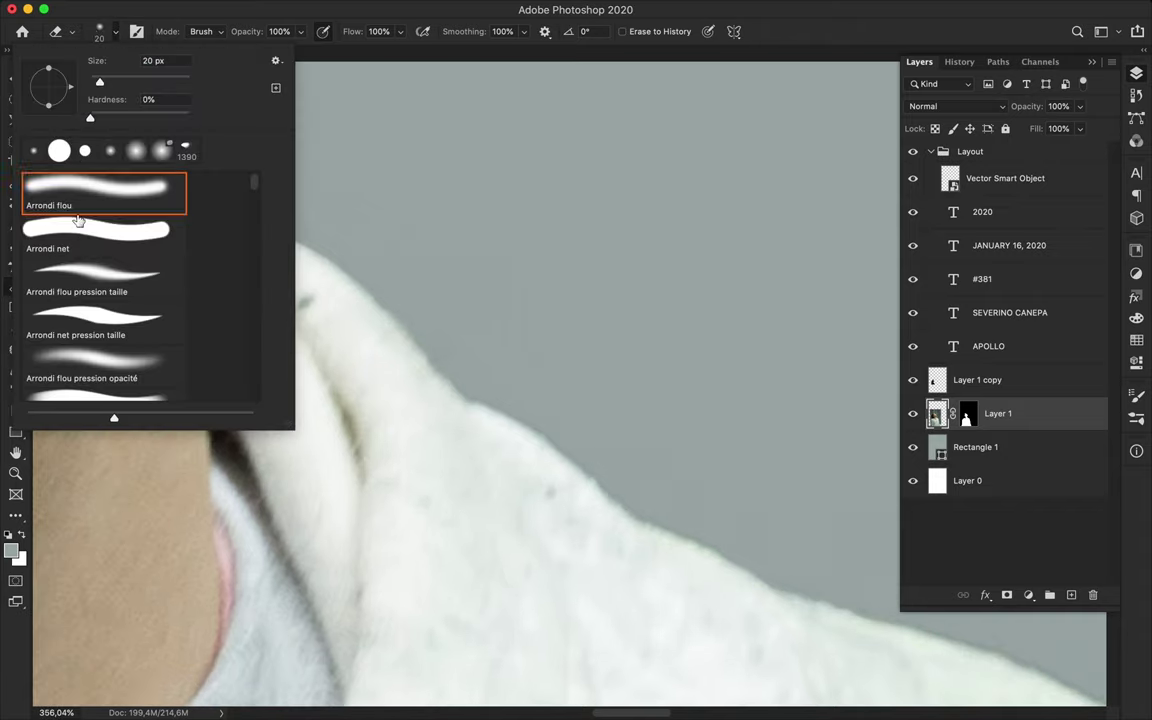
double_click(80, 205)
Softly erase the profile edge from the neck up over the lips, nose, brow and hairline.
scroll(341, 245, "up", 5)
scroll(294, 262, "left", 4)
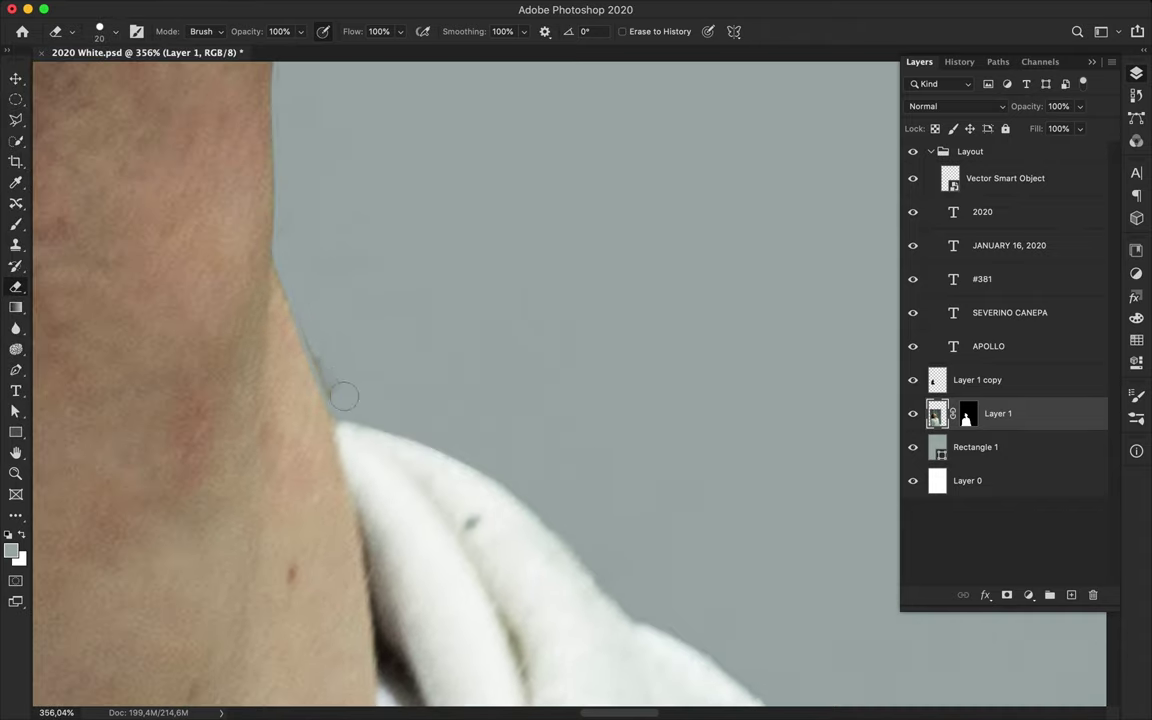
scroll(325, 355, "up", 5)
scroll(300, 420, "up", 1)
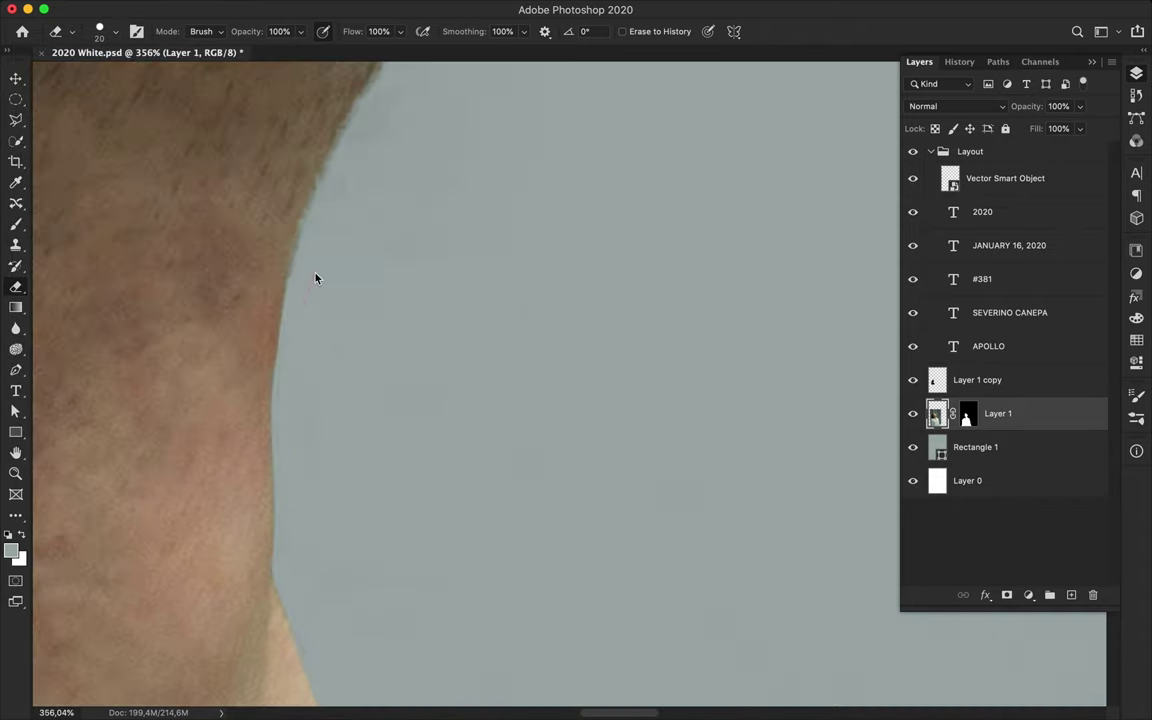
scroll(303, 525, "up", 5)
scroll(358, 329, "up", 5)
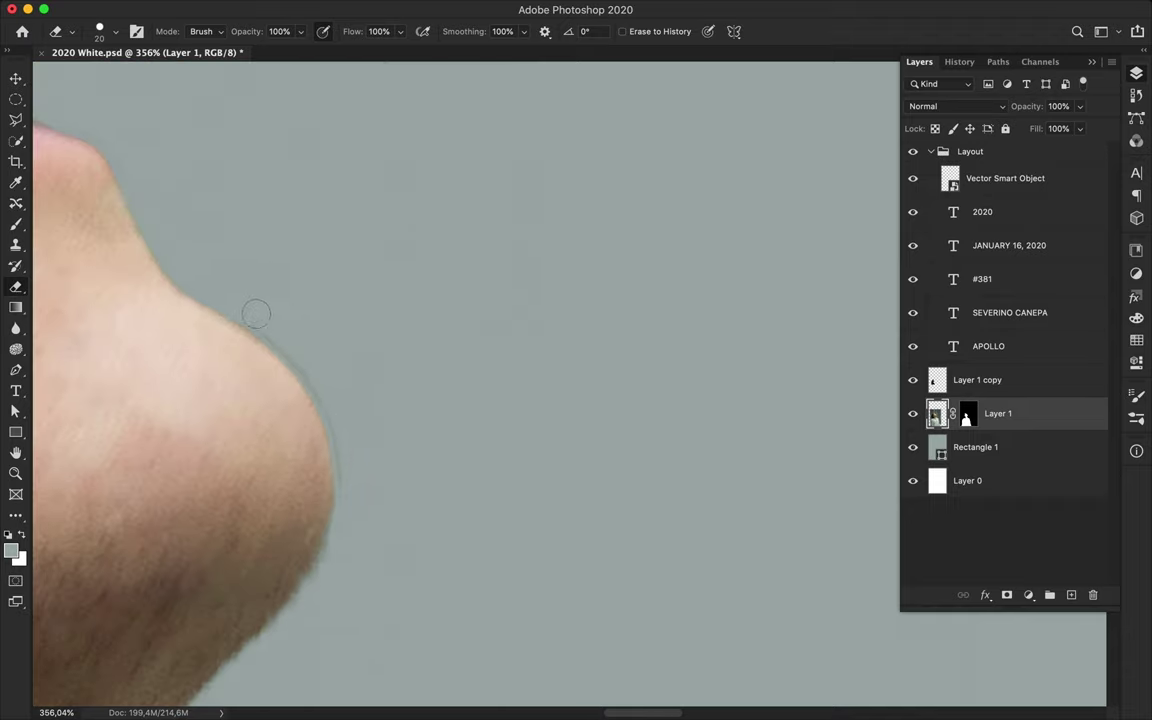
scroll(354, 566, "up", 5)
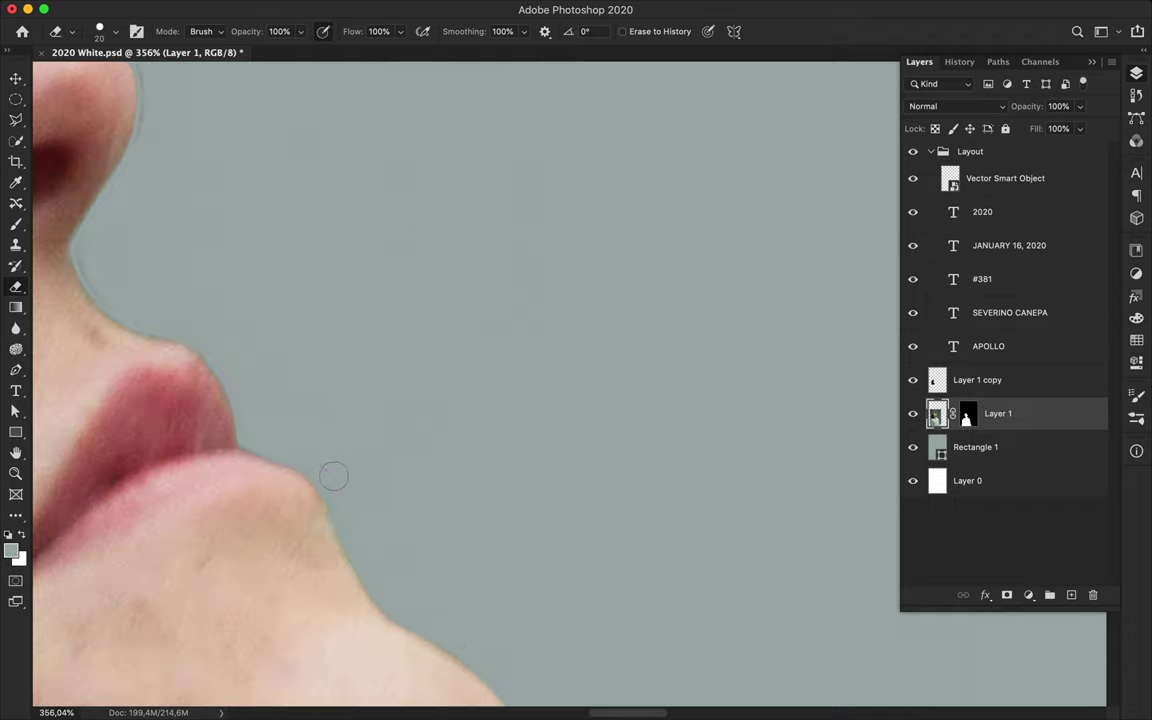
scroll(351, 504, "up", 5)
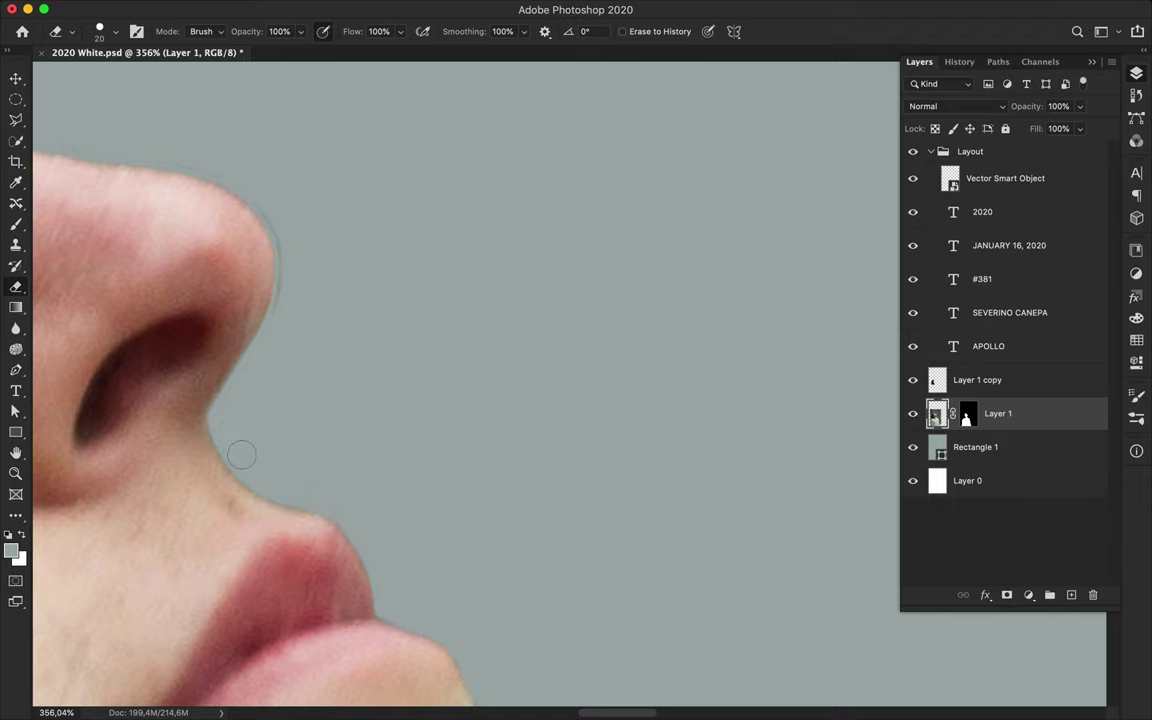
scroll(265, 217, "left", 5)
scroll(265, 217, "up", 2)
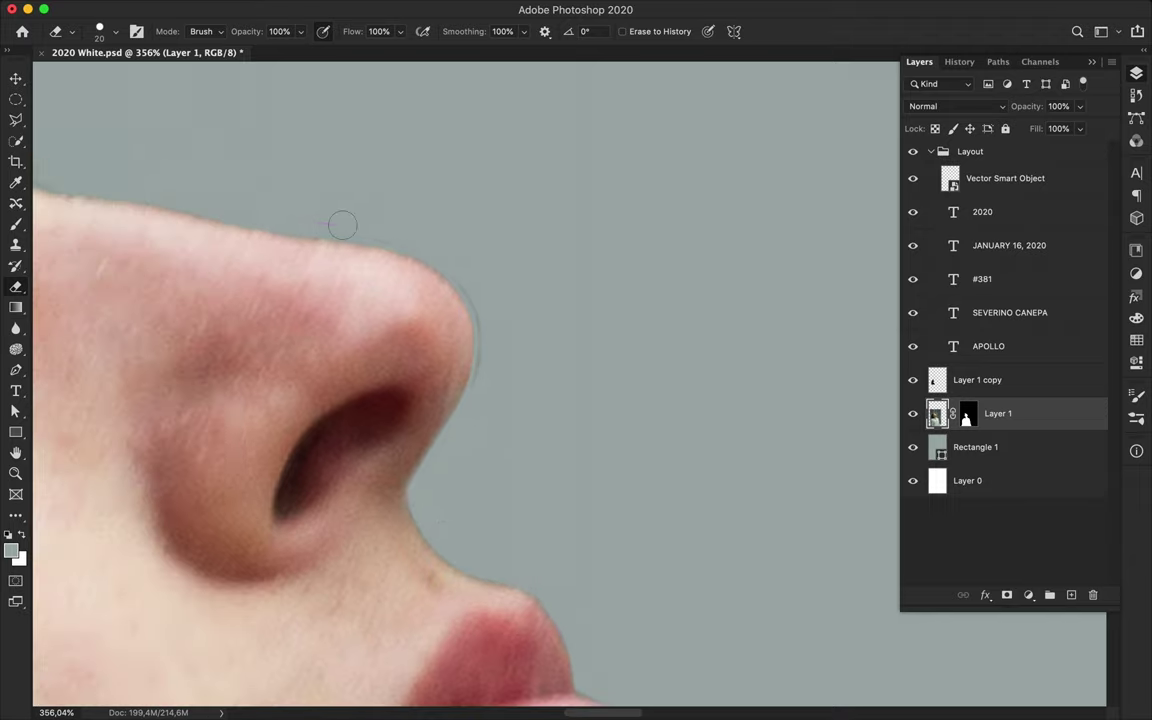
scroll(490, 360, "left", 5)
scroll(490, 360, "up", 2)
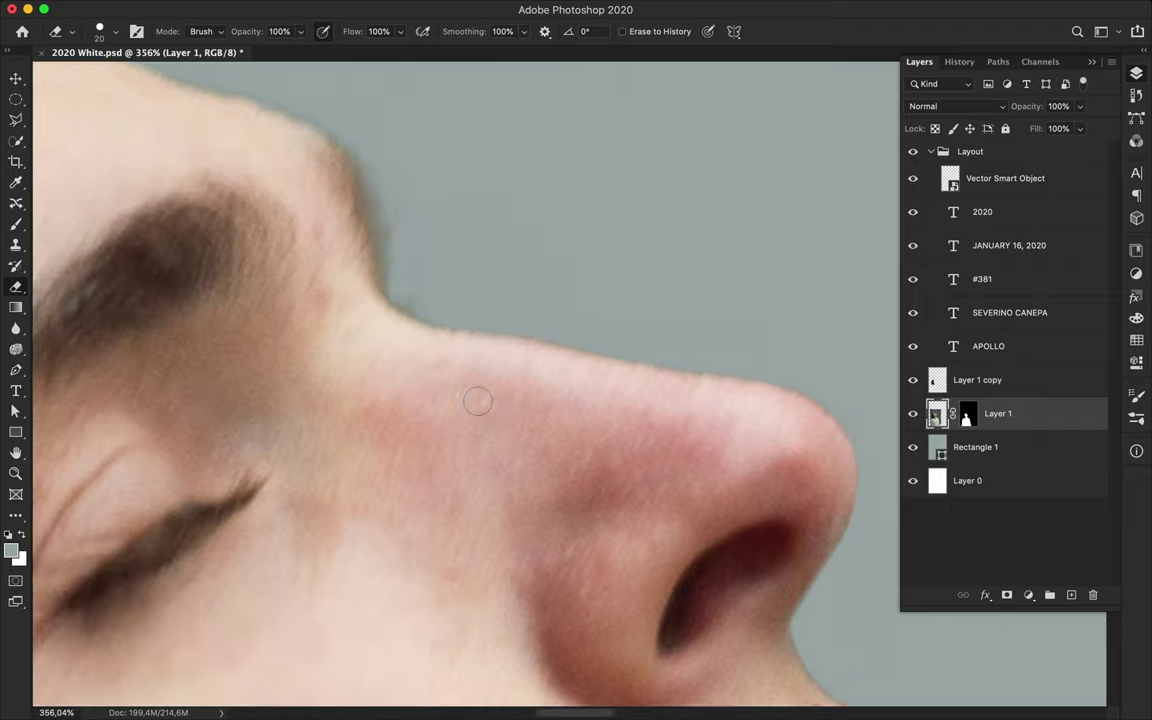
scroll(476, 398, "left", 3)
scroll(476, 398, "up", 3)
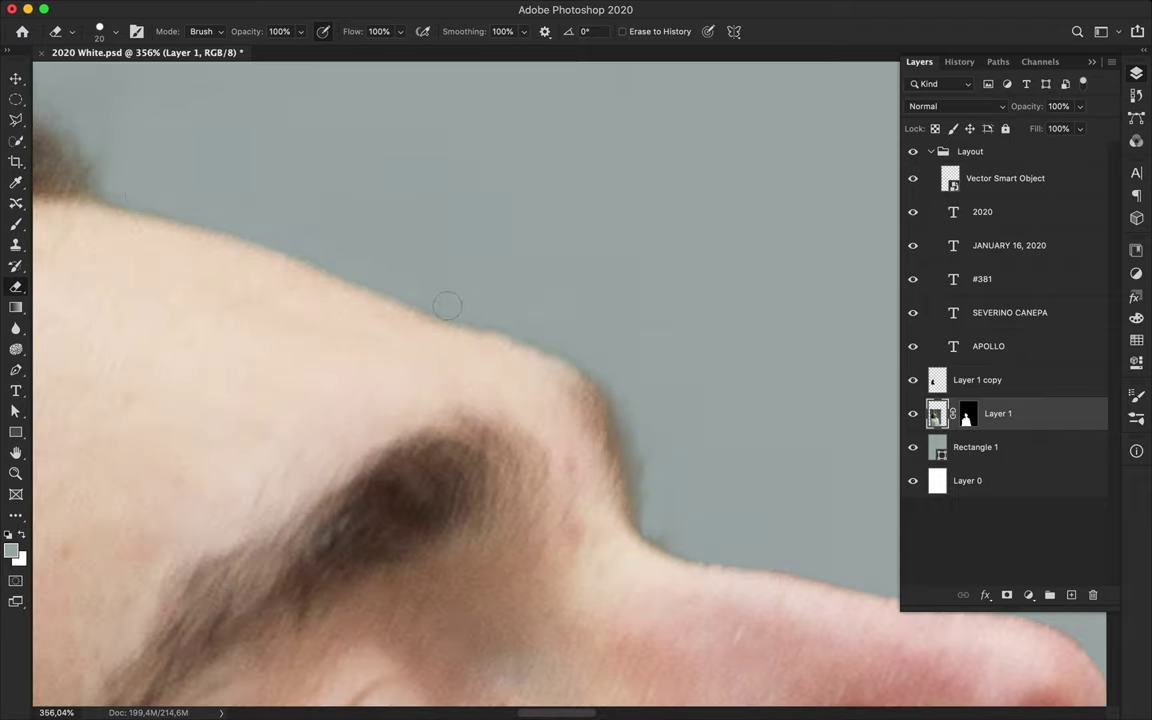
Zoom back out and bring up the properties of Layer 1's mask.
scroll(614, 355, "down", 3)
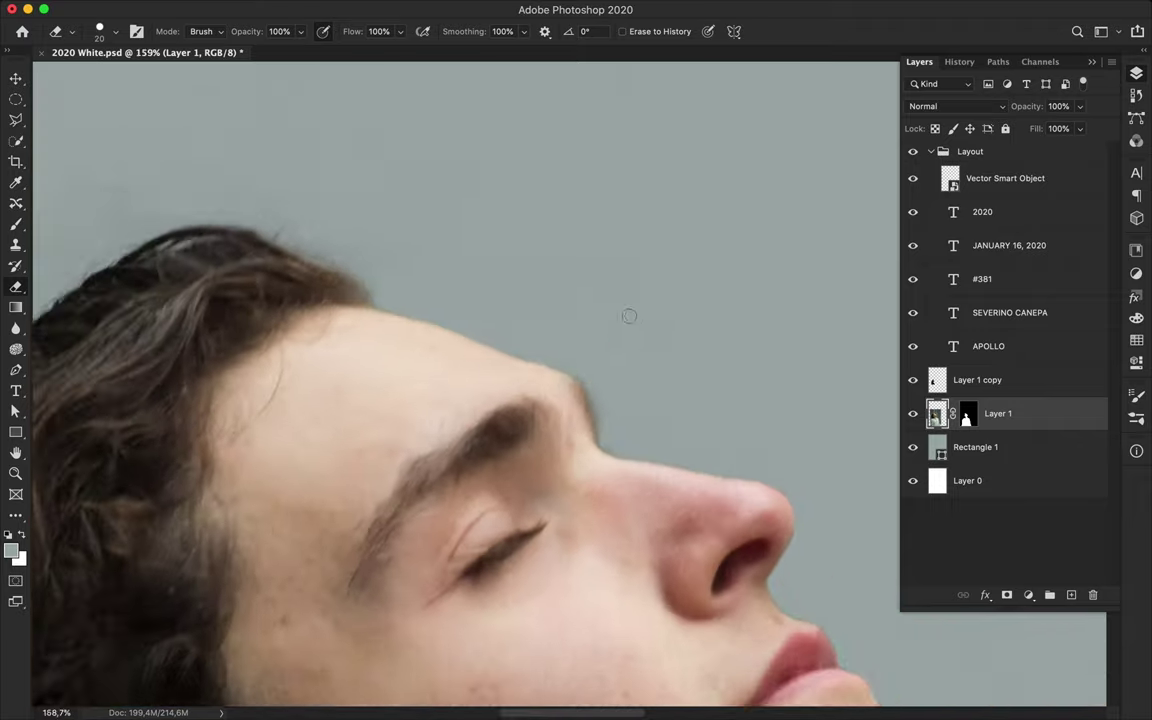
scroll(630, 314, "down", 3)
scroll(630, 314, "down", 3)
double_click(966, 413)
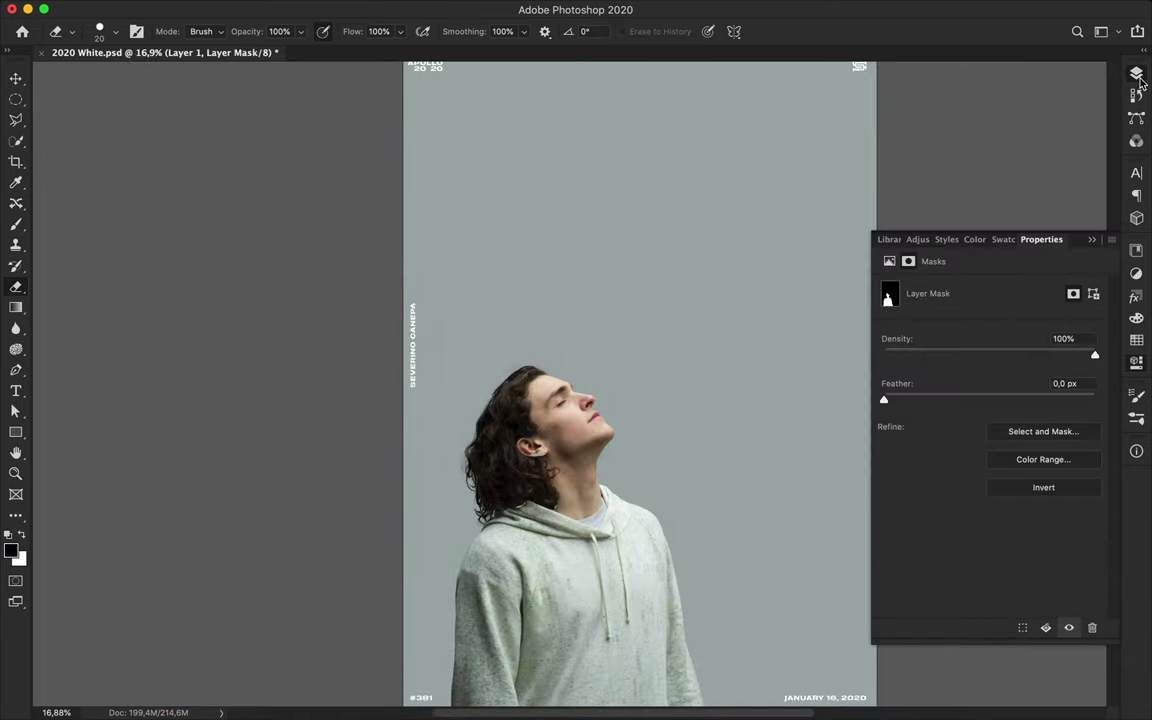
View Layer 1's mask, load it as a selection, then return to the photo and deselect.
left_click(1137, 73)
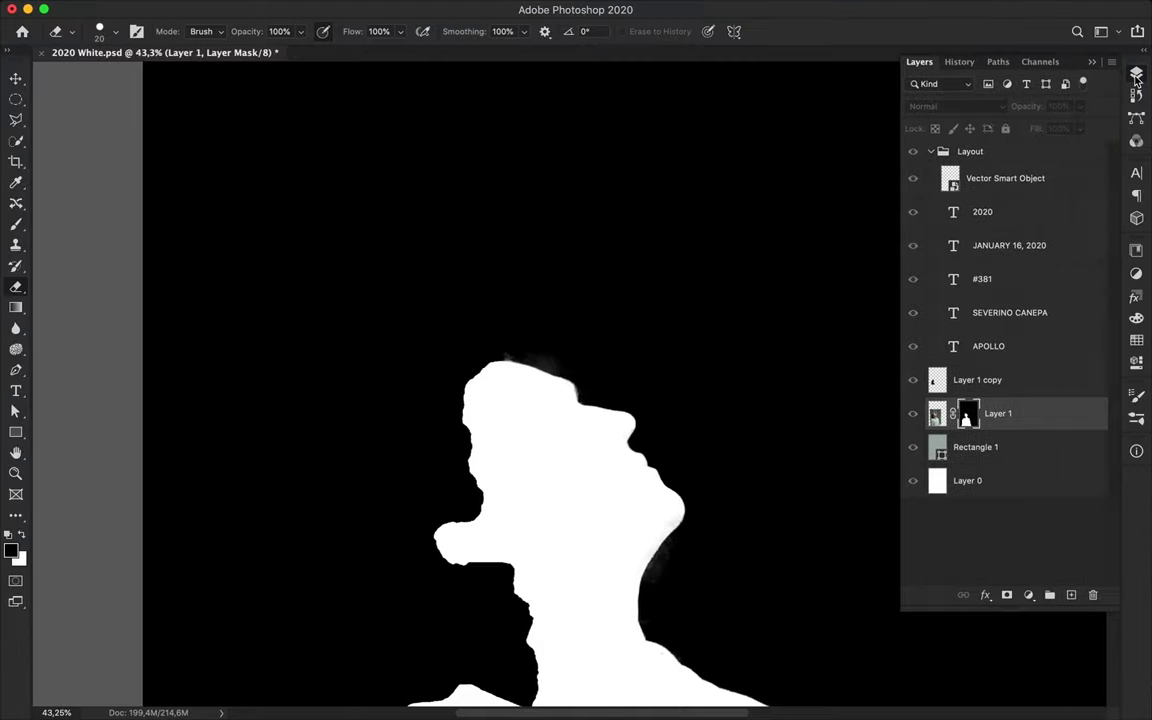
left_click(966, 415, "ctrl")
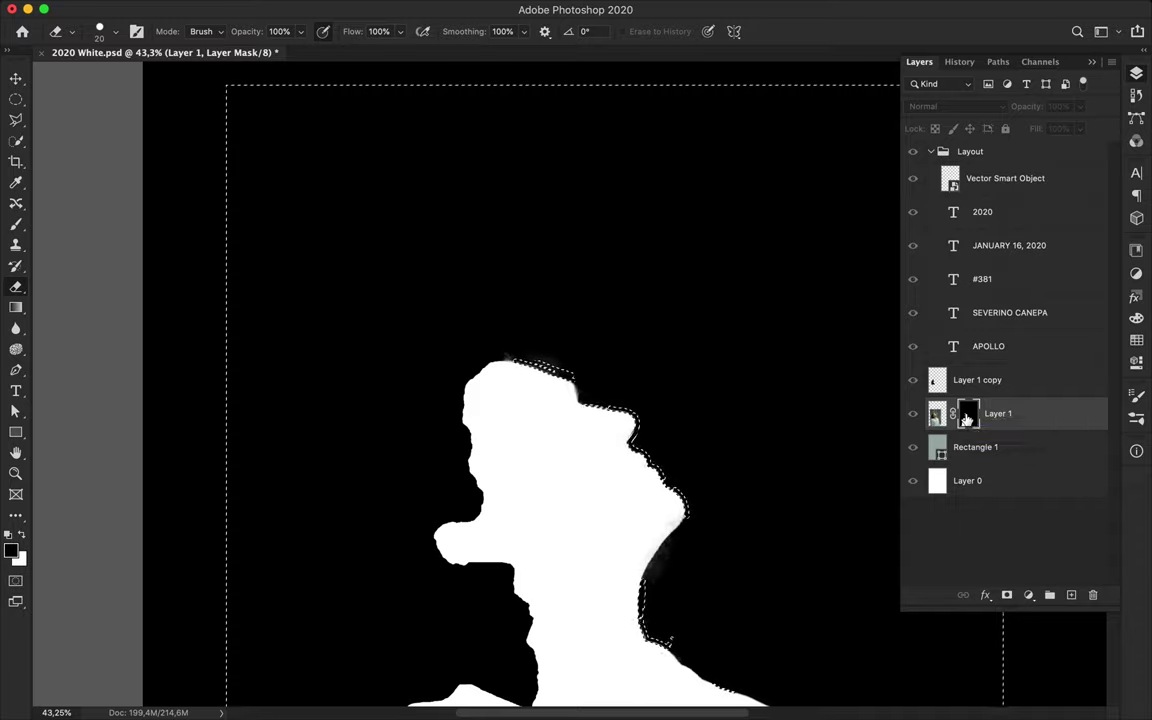
left_click(966, 415, "alt")
key("v")
key("m")
key("ctrl+d")
Pick a soft round Brush and zoom in where the hair meets the hoodie collar.
key("b")
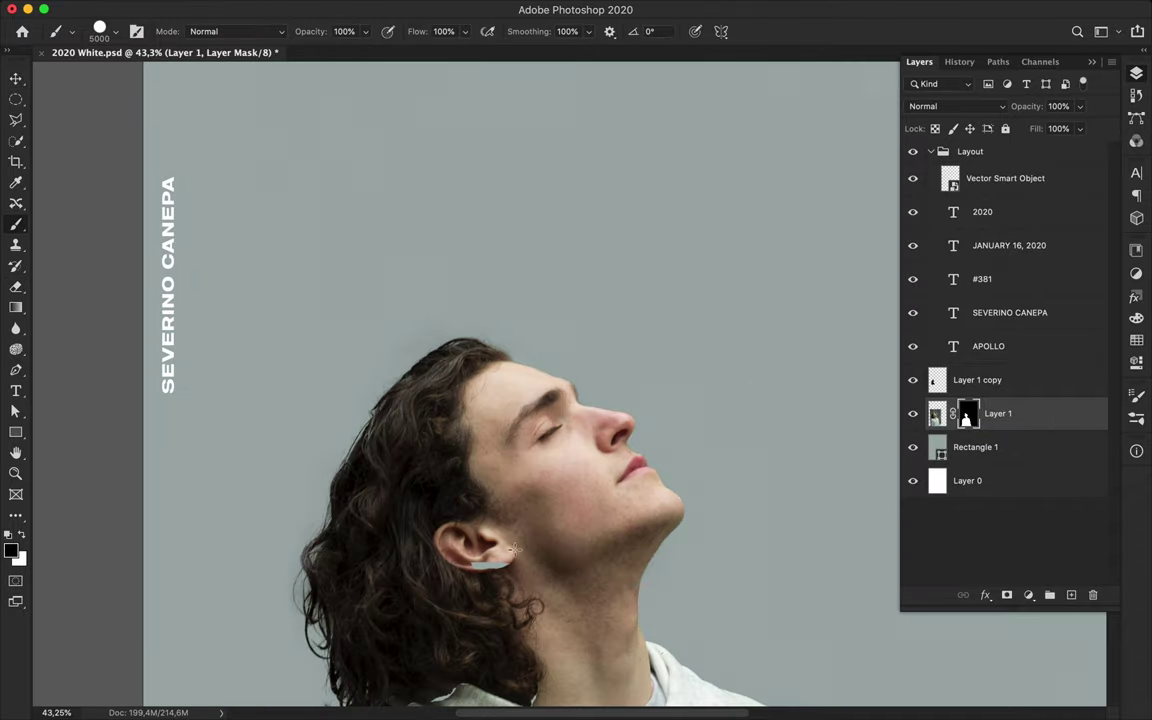
left_click(116, 33)
key("Return")
scroll(397, 512, "down", 5)
scroll(346, 507, "up", 3)
scroll(346, 507, "up", 3)
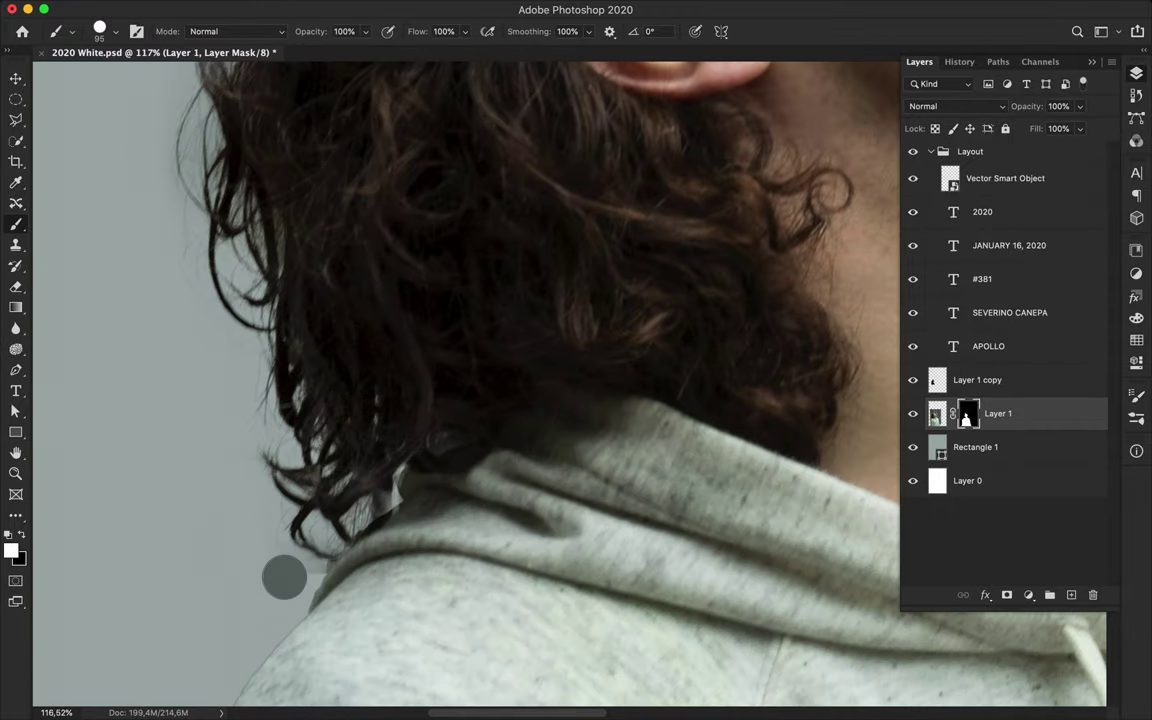
key("alt+bracketright")
left_click(106, 31)
double_click(90, 192)
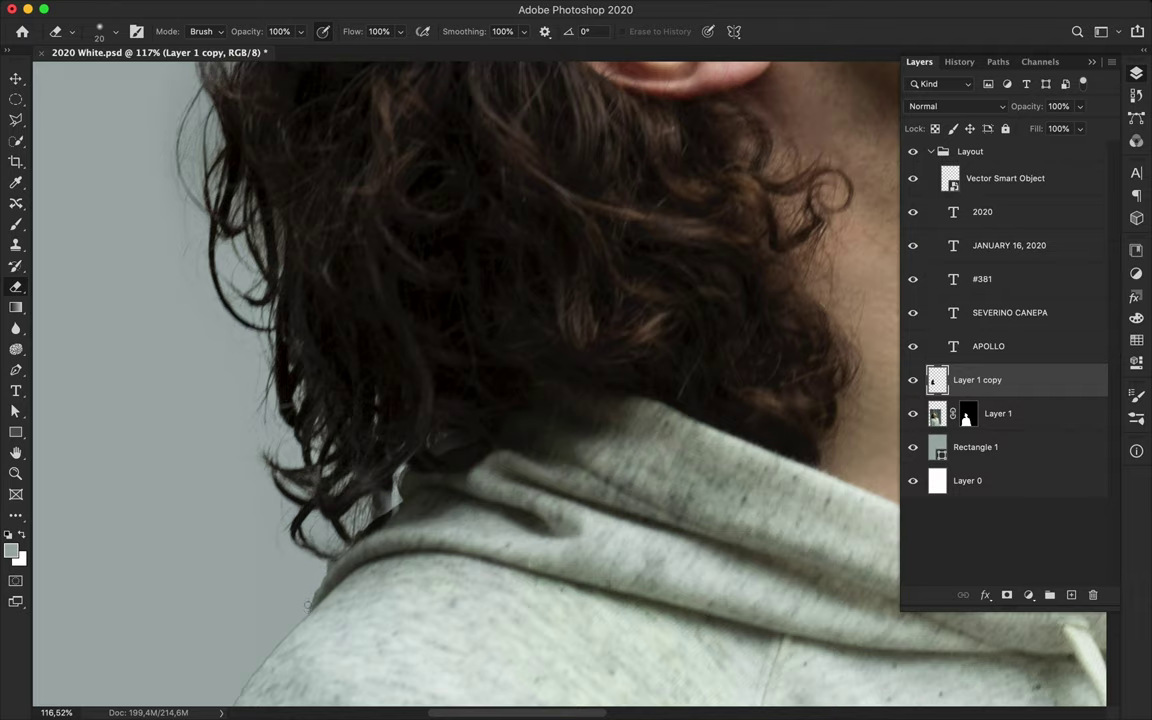
Clone Stamp over the pale notch by the collar, return to the Eraser, and fit the poster in view.
scroll(383, 524, "up", 4)
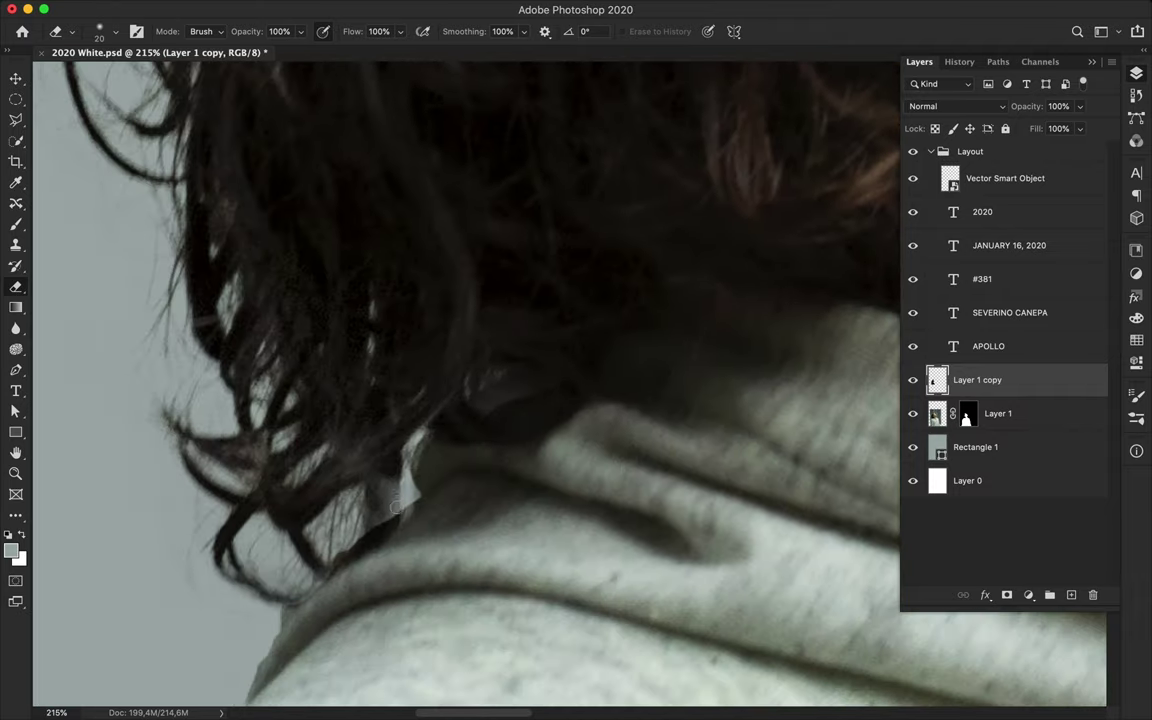
scroll(444, 502, "down", 3)
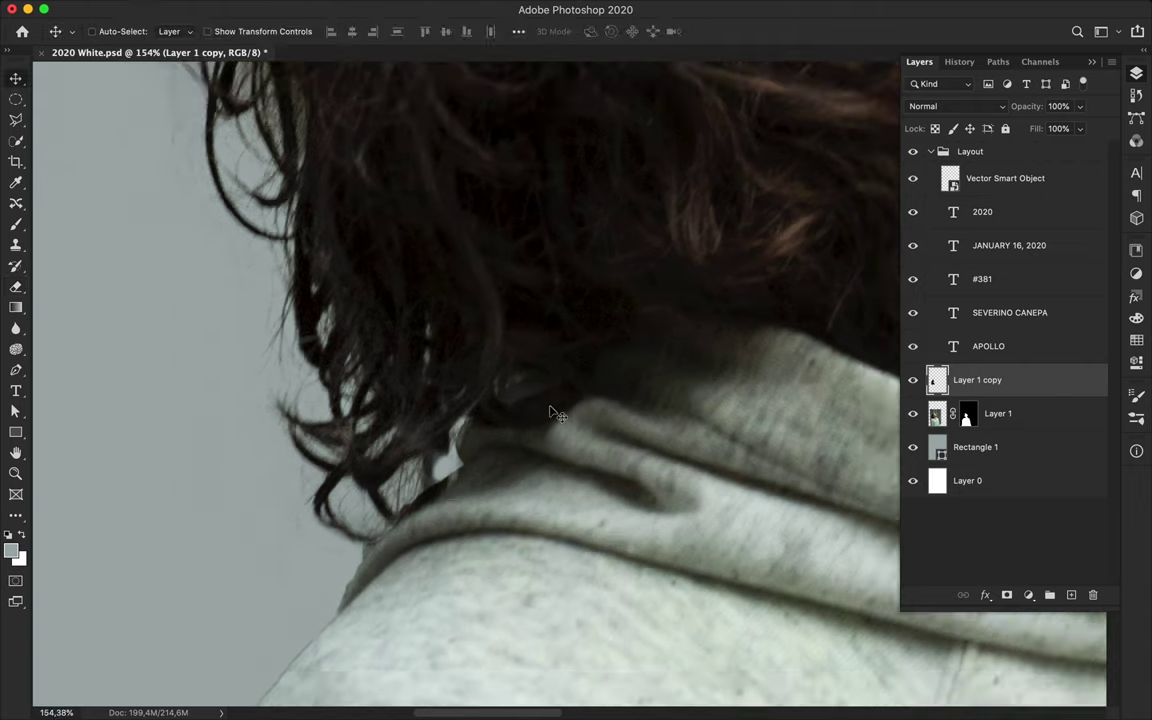
scroll(497, 472, "up", 1)
key("s")
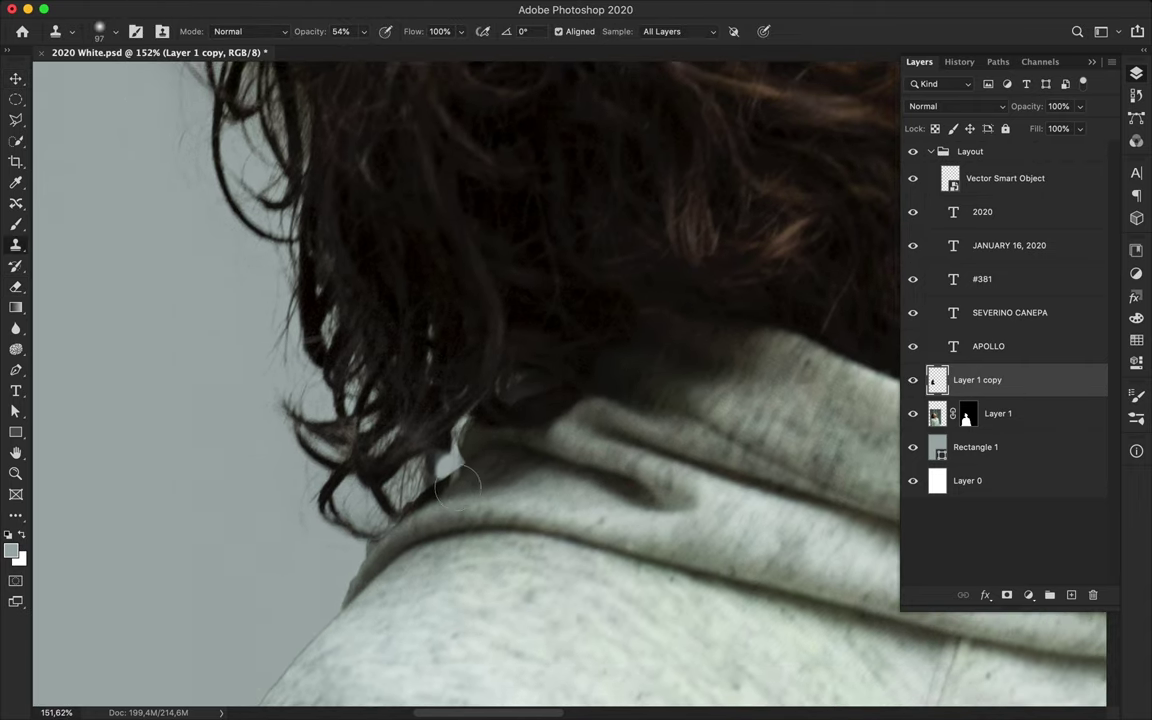
key("e")
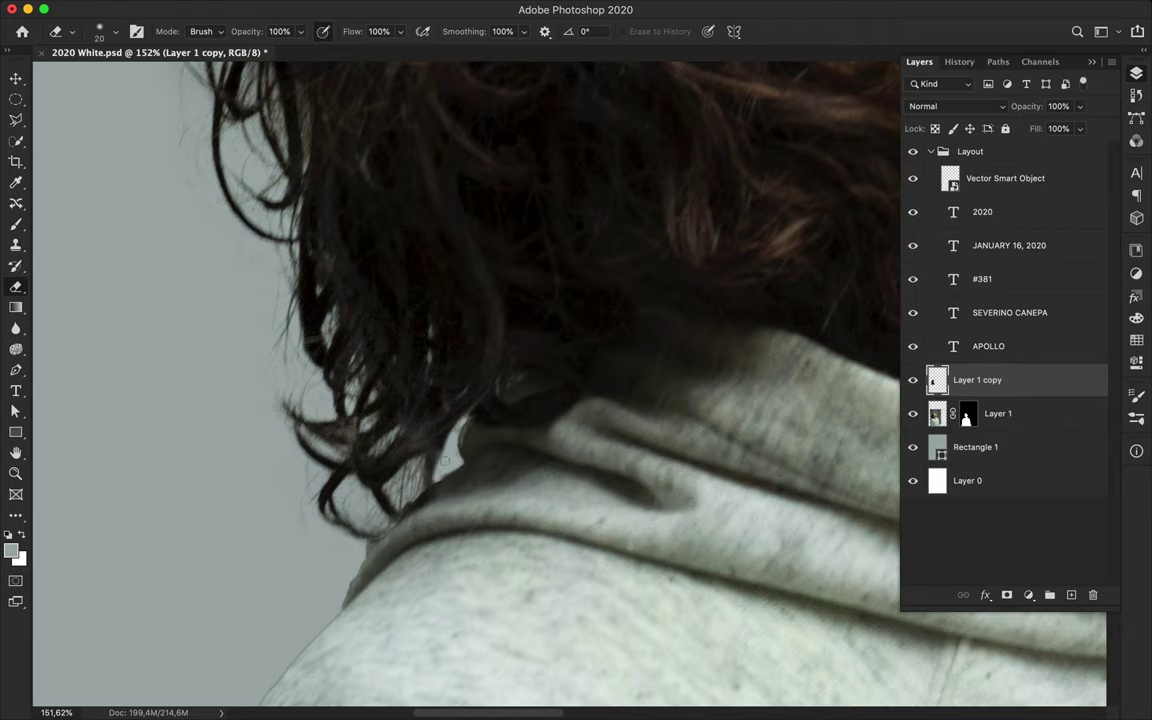
scroll(849, 302, "down", 10)
key("v")
left_click(828, 12)
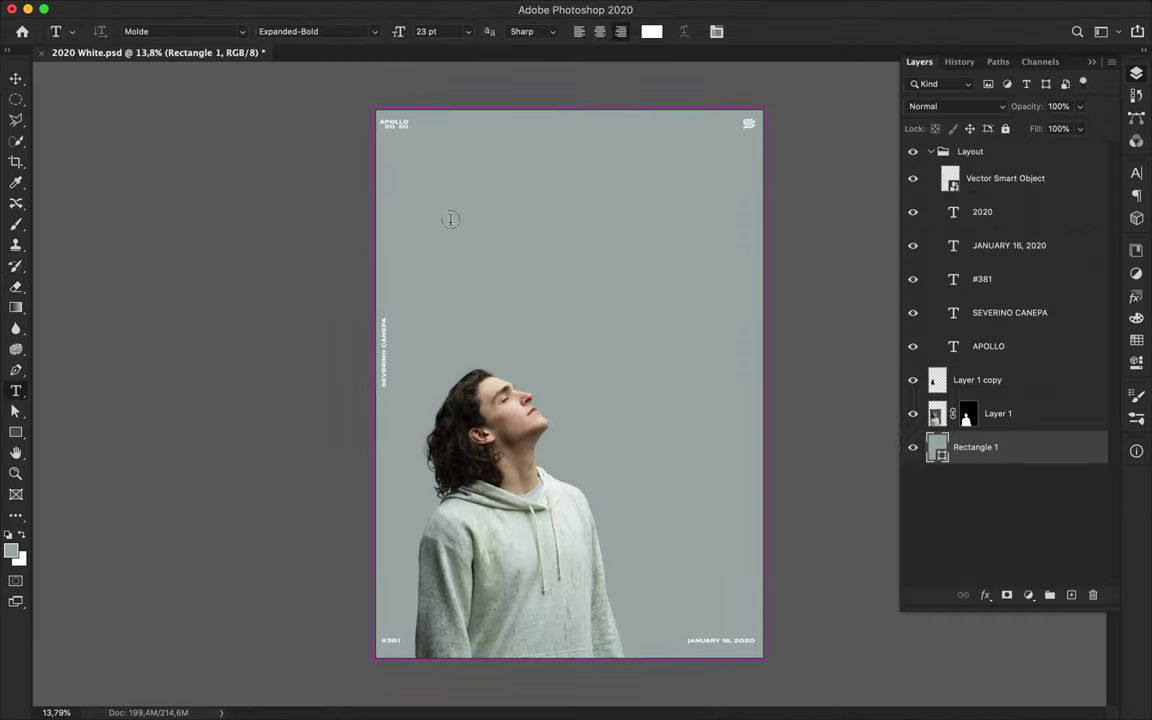
Add the ENJOY text, scale it up to poster size and set it to Expanded-Heavy.
left_click(975, 212)
left_click(530, 218)
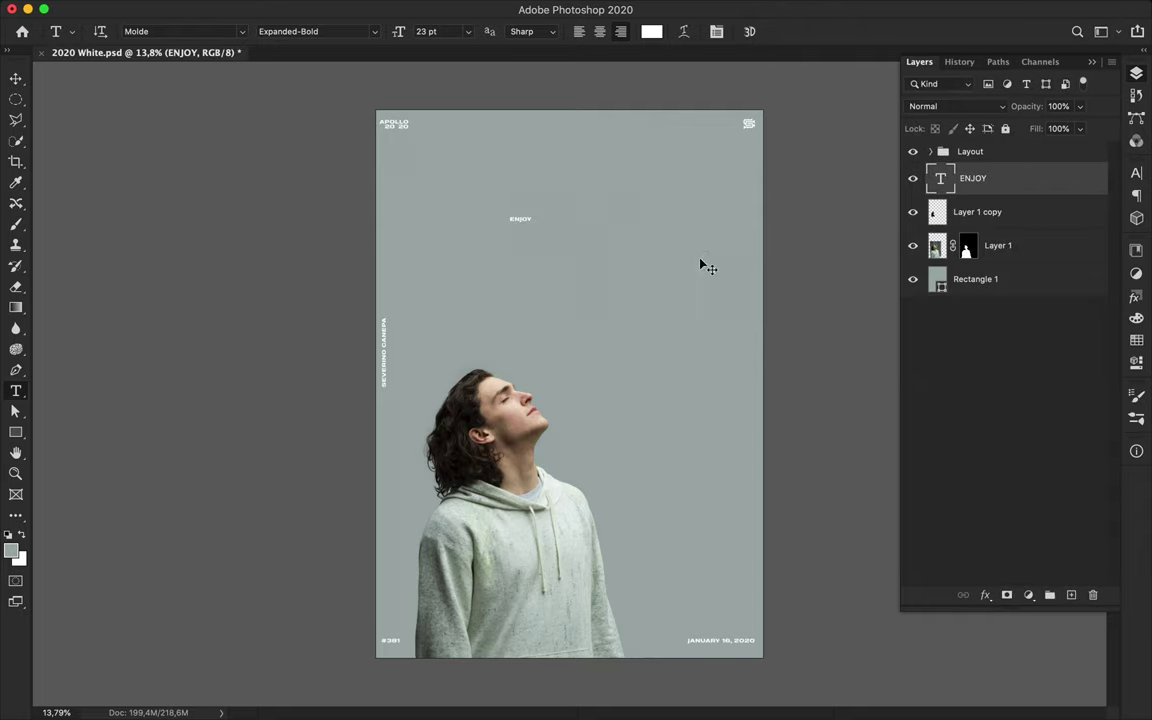
key("ctrl+t")
left_click_drag(535, 222, 870, 310)
key("Return")
left_click(1136, 174)
left_click(1105, 187)
left_click(960, 262)
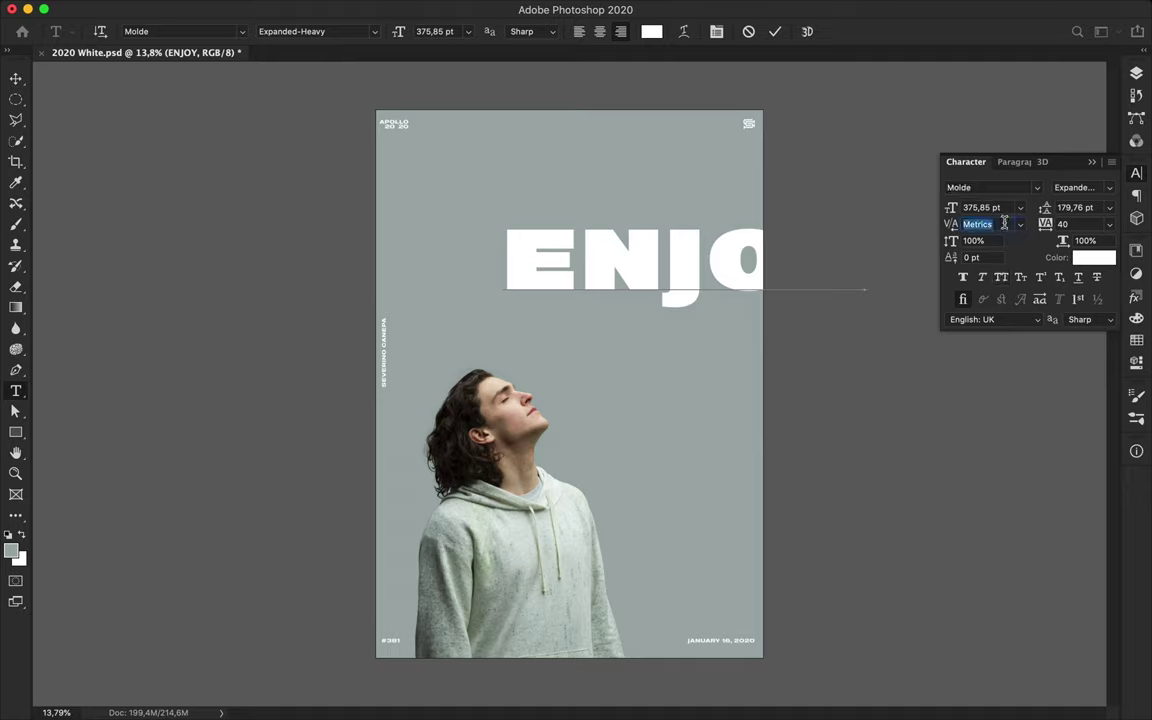
Copy ENJOY down-left and move the ENJO layer below Layer 1, behind the man.
left_click(15, 78)
left_click_drag(645, 278, 311, 484)
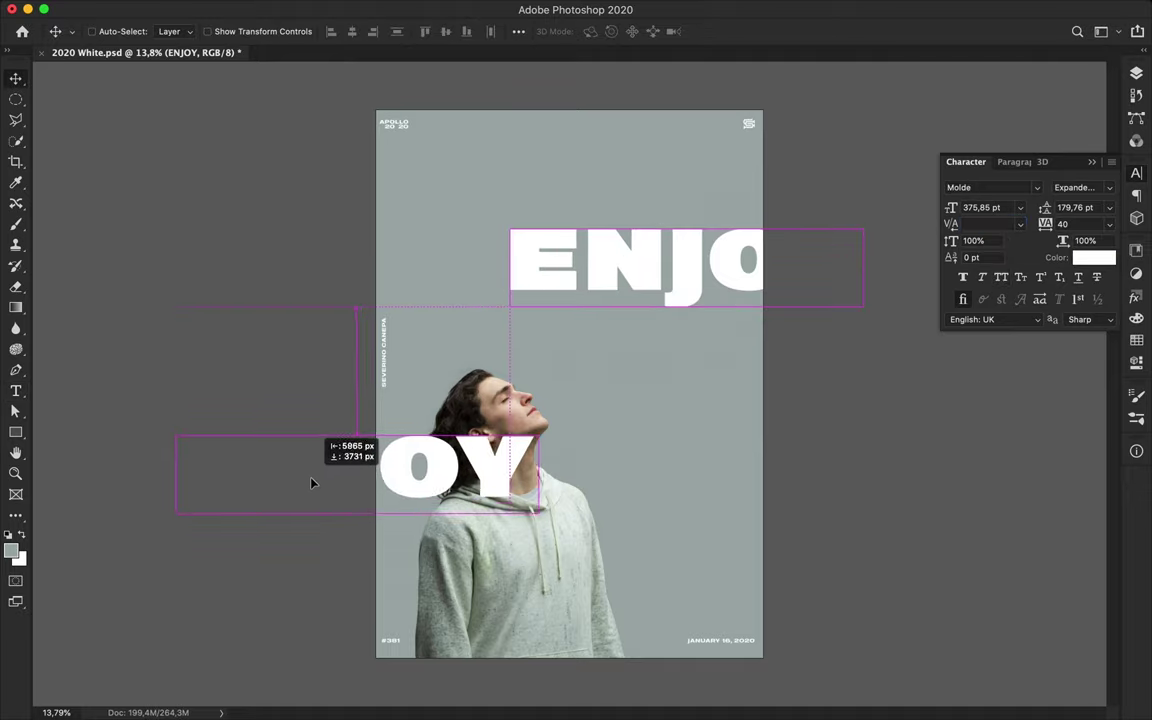
double_click(391, 478)
key("Escape")
mouse_move(395, 458)
left_mouse_down()
mouse_move(410, 433)
mouse_move(360, 463)
left_mouse_up()
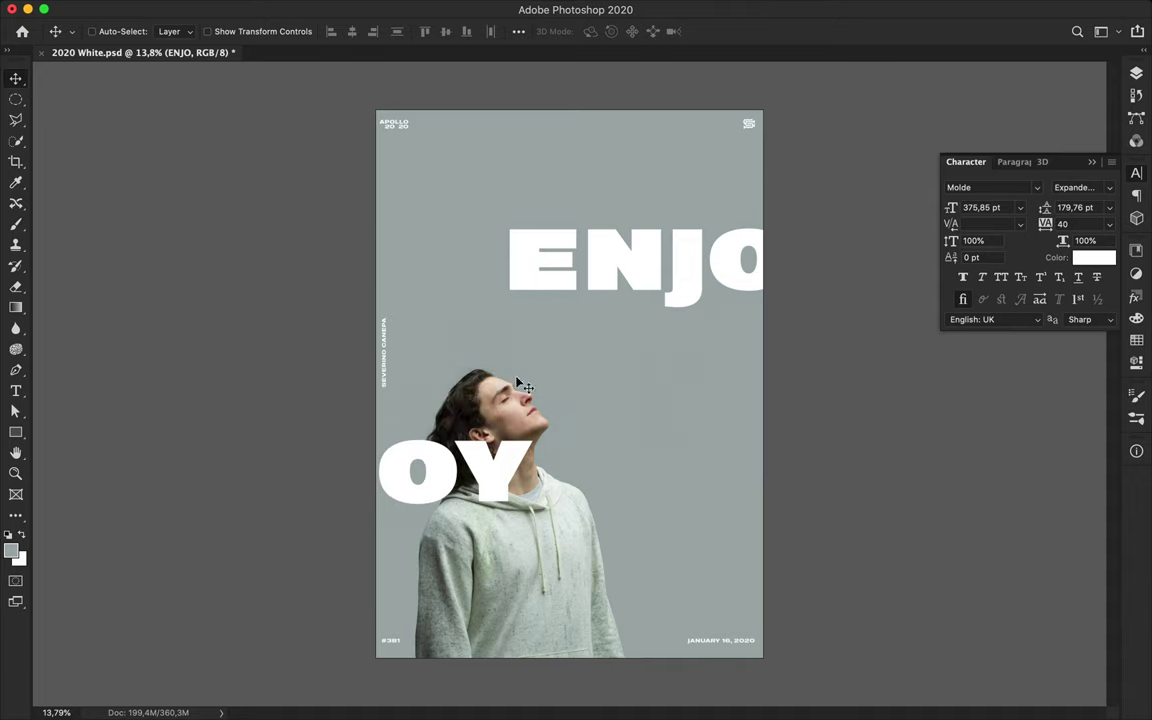
key("F7")
left_click_drag(1041, 283, 1035, 322)
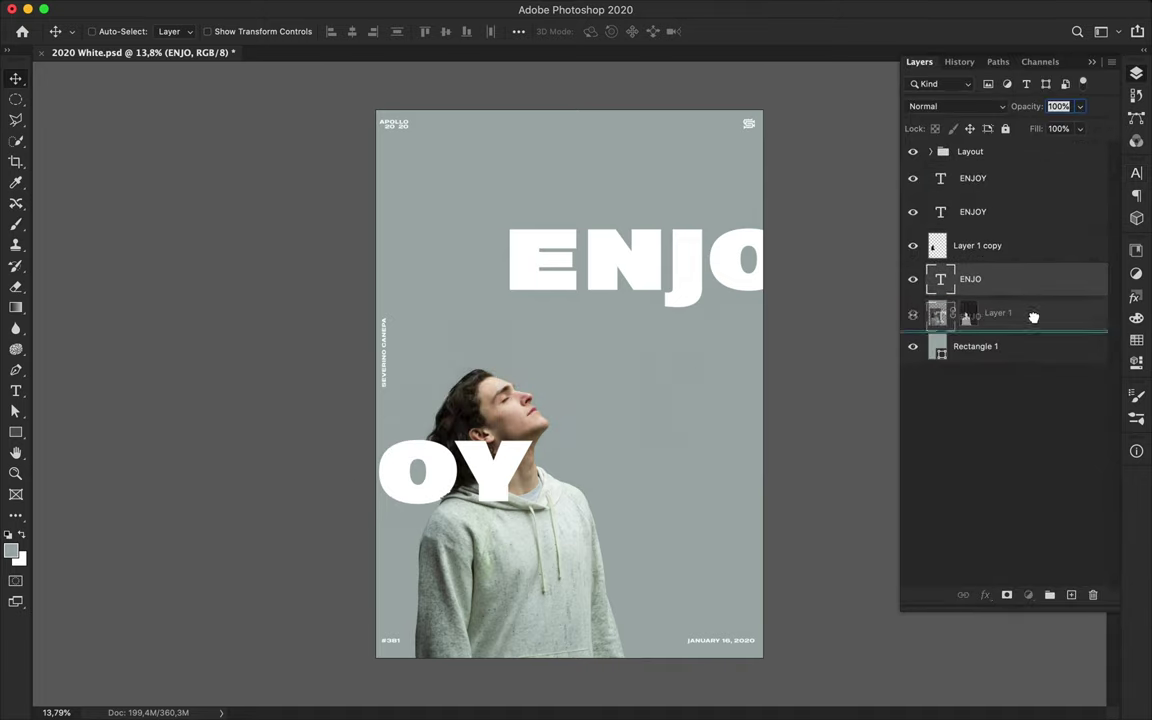
Trim the upper ENJOY copy to just 'Y' and shift it slightly right.
double_click(505, 470)
left_click(452, 470)
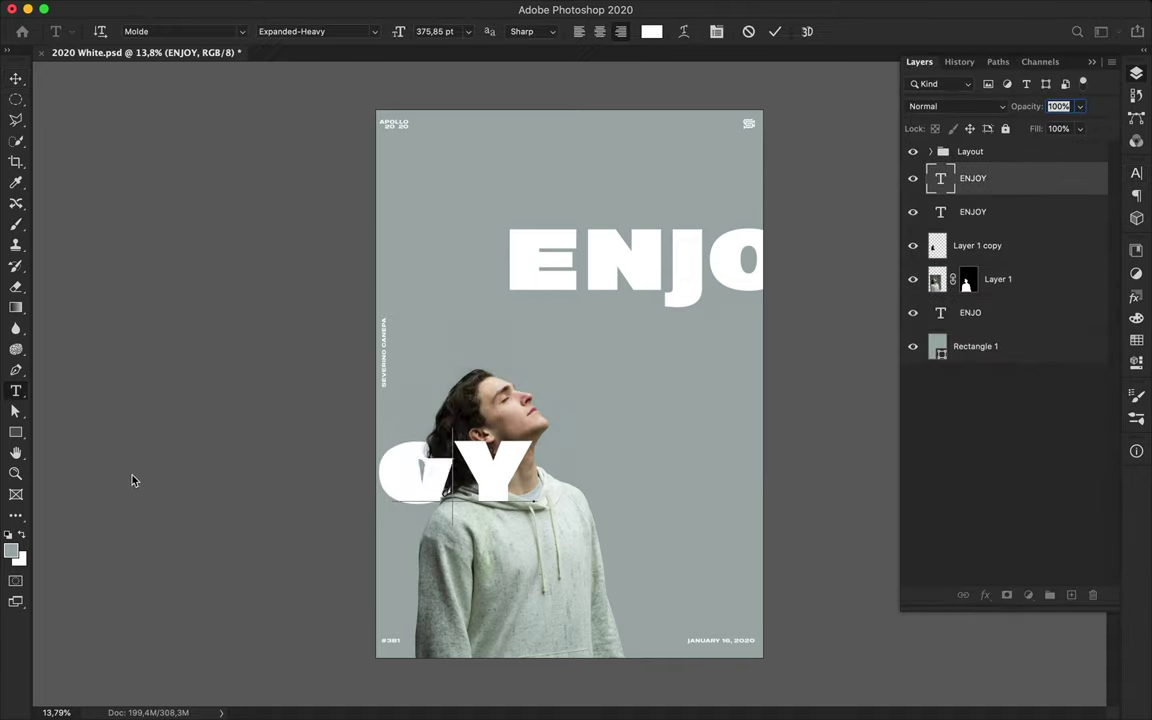
key("Escape")
key("v")
left_click_drag(639, 280, 655, 280)
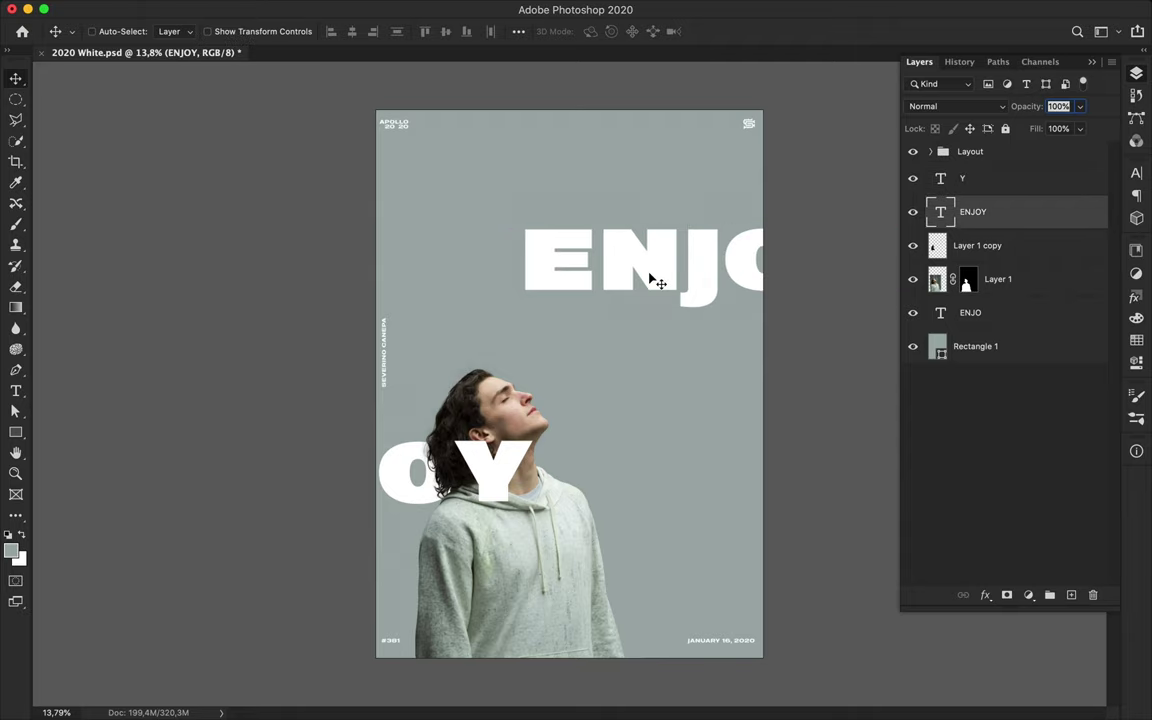
key("t")
left_click(535, 347)
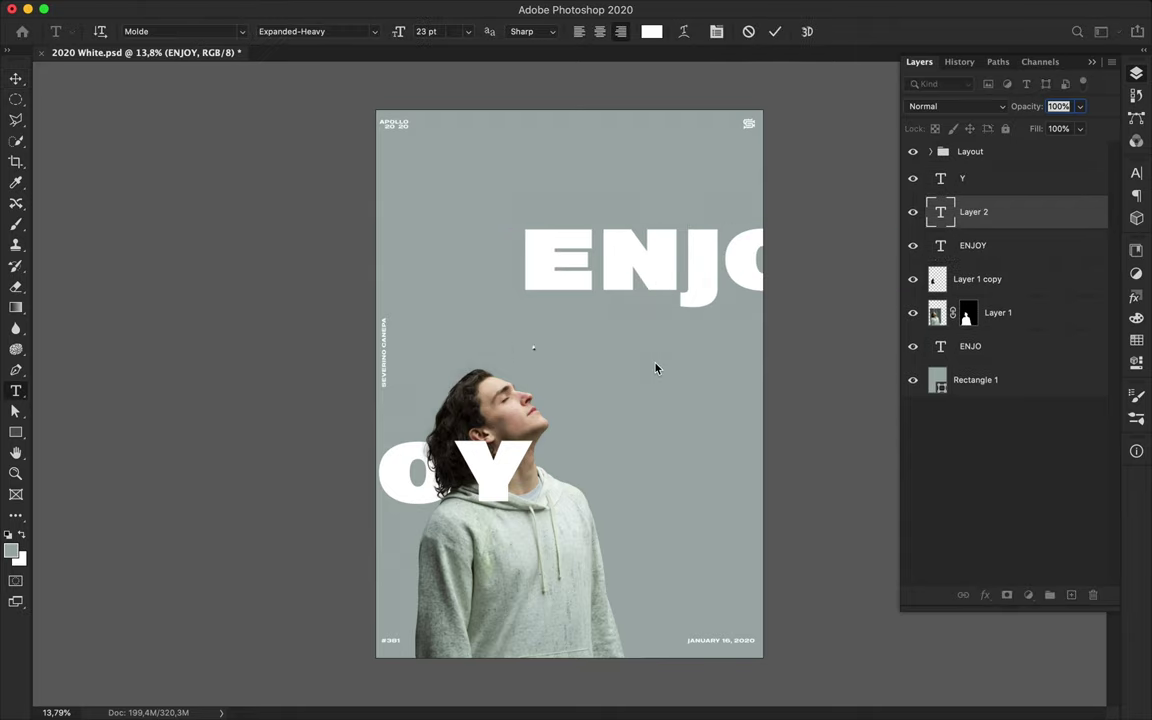
Type the tagline 'IS SIMPLE WHEN YOU KNOW WHERE TO LOOK' and place it just below ENJO.
type("is simple when you know where to gook")
key("Escape")
key("v")
left_click_drag(501, 351, 626, 303)
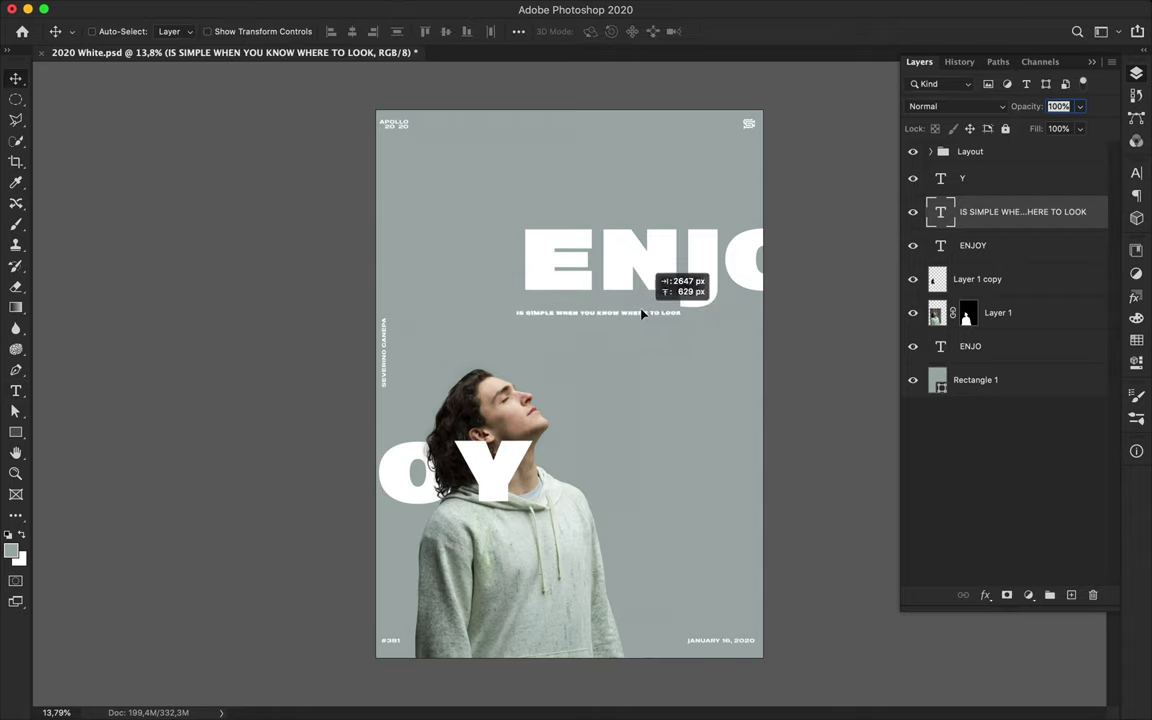
Enlarge the tagline to 63 pt and duplicate a copy above ENJO.
left_click(1136, 173)
key("shift+Up")
key("shift+Up")
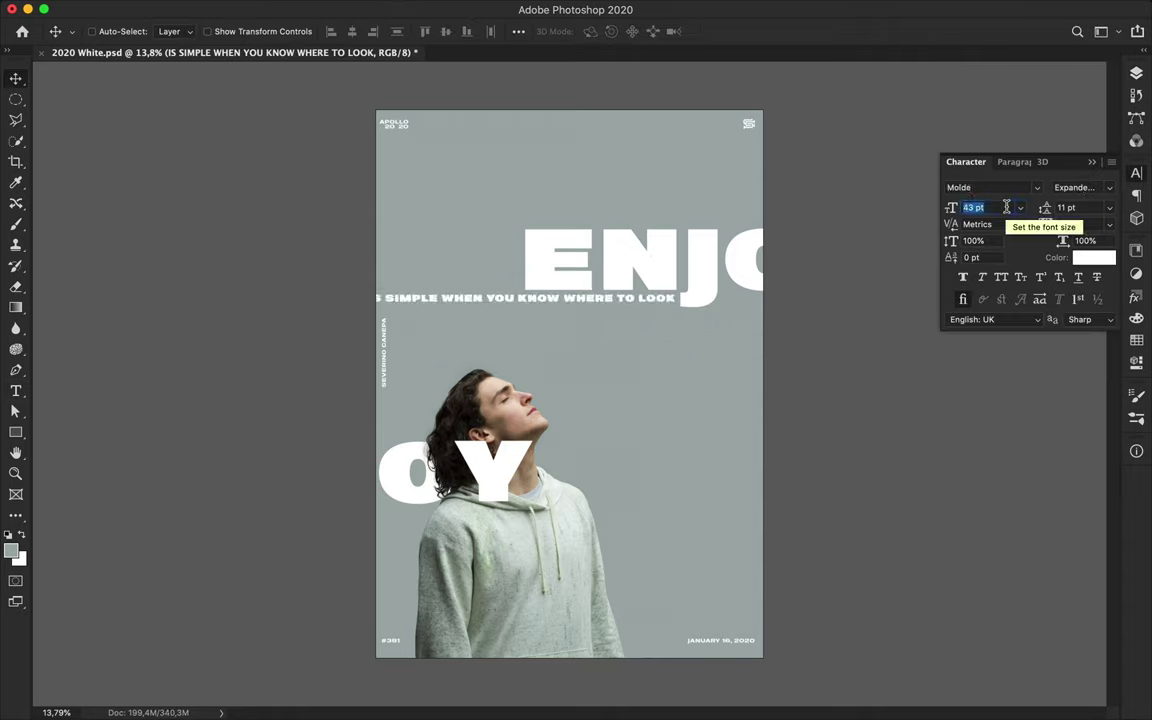
key("shift+Up")
key("shift+Up")
mouse_move(630, 308)
left_mouse_down()
mouse_move(756, 219)
mouse_move(790, 223)
left_mouse_up()
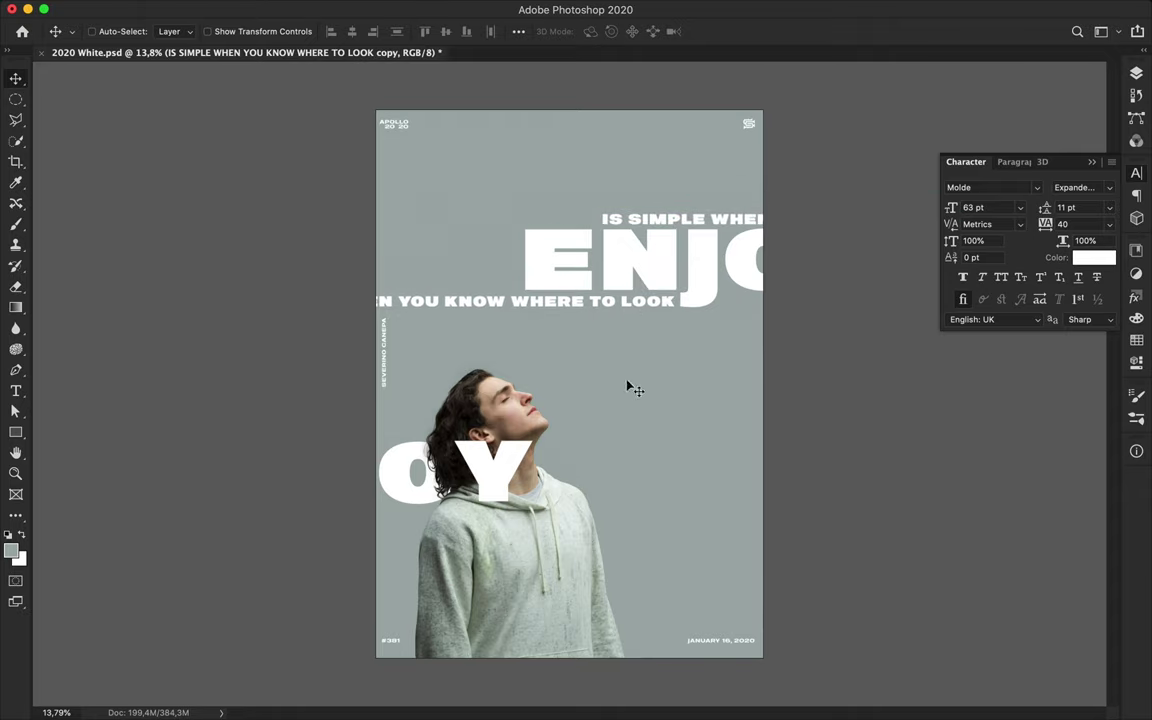
Draw a vertical shape line below the tagline with no fill and a white stroke.
key("p")
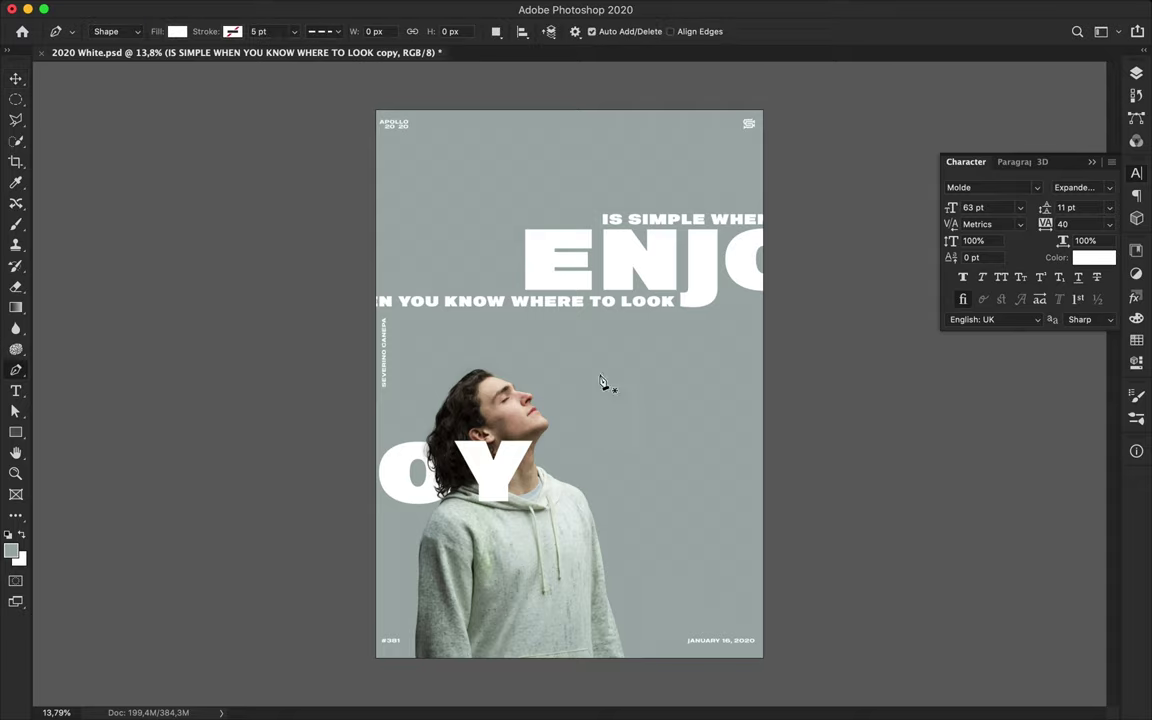
left_click(602, 352)
key("v")
key("a")
left_click(238, 31)
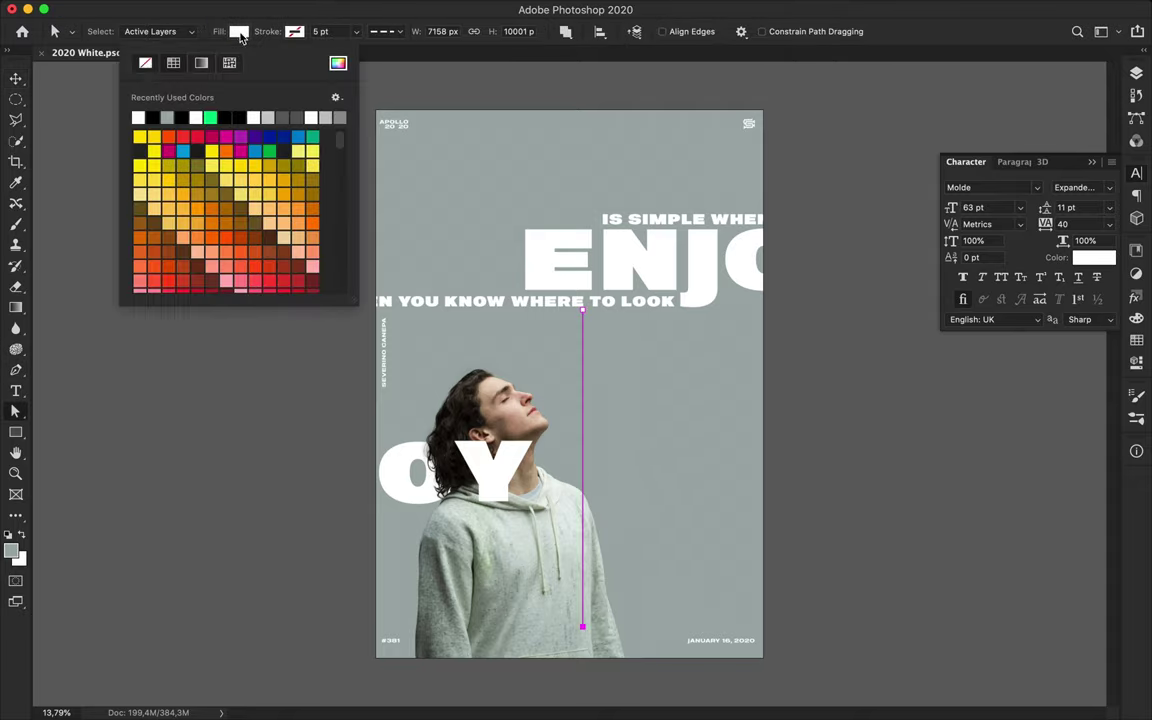
left_click(294, 31)
left_click(383, 31)
left_click(383, 80)
key("v")
Duplicate the line into stripes, group them as 'Lines', and duplicate the group.
mouse_move(596, 375)
left_mouse_down()
mouse_move(663, 398)
mouse_move(705, 370)
mouse_move(777, 370)
mouse_move(537, 383)
left_mouse_up()
left_click(1136, 75)
left_click(968, 312, "shift")
key("ctrl+g")
left_click(961, 236, "shift")
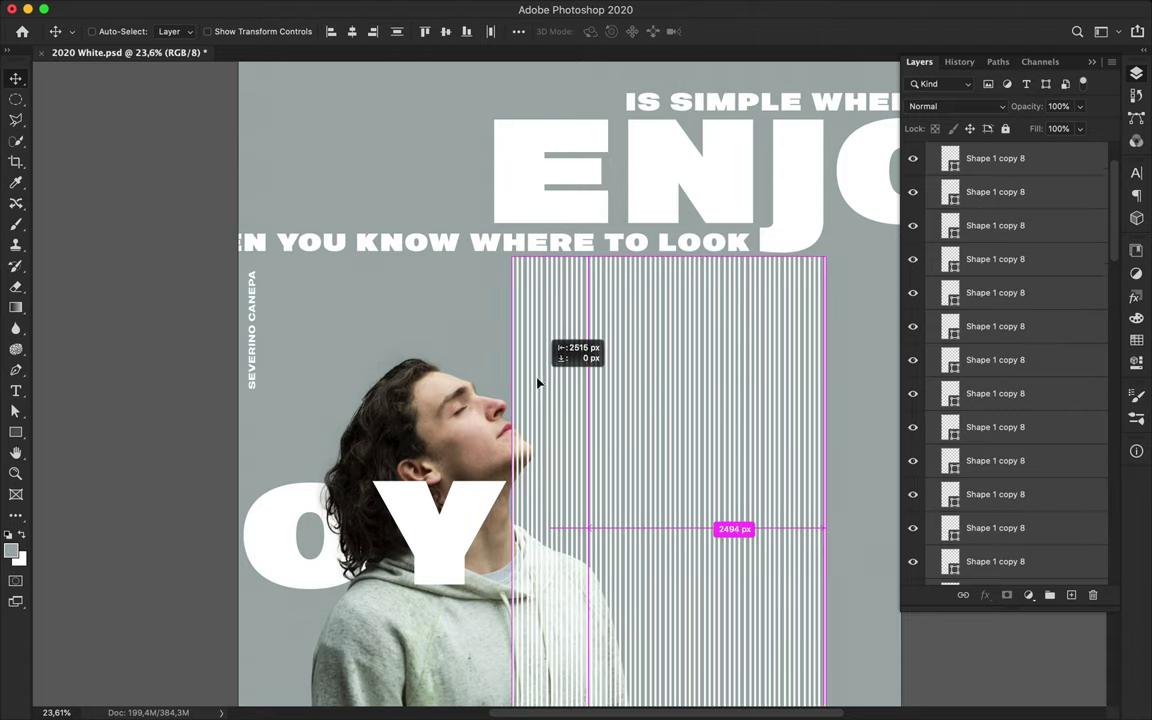
left_click(929, 206)
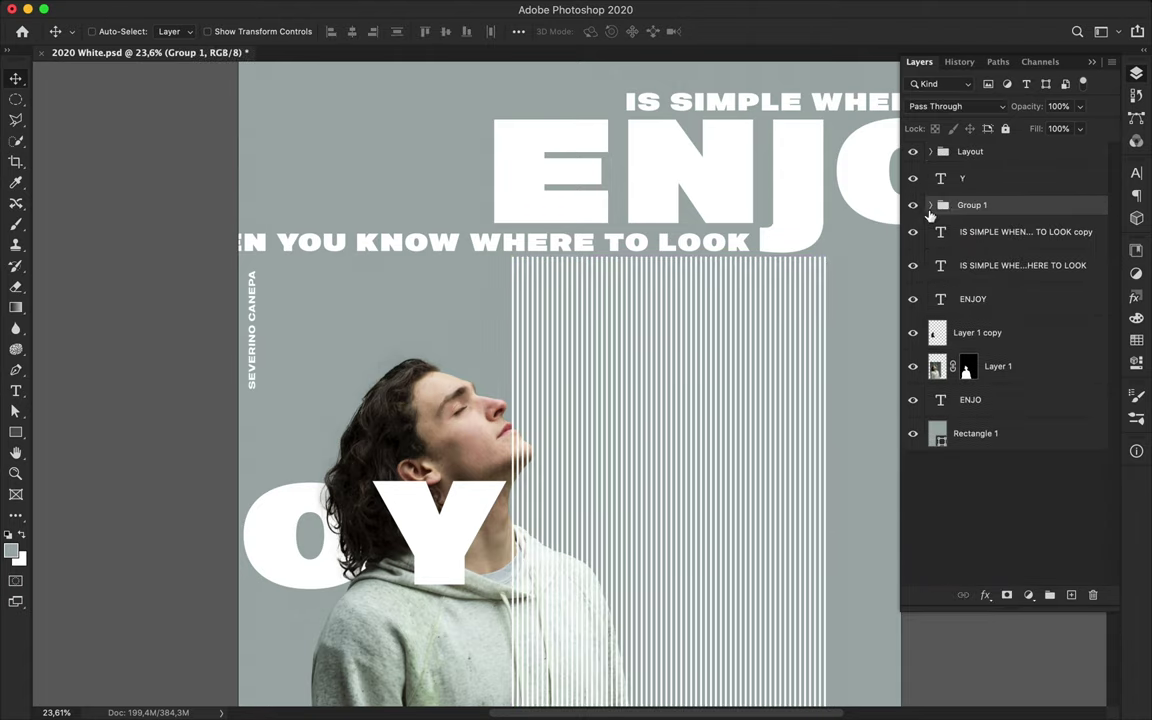
type("Lines")
key("Return")
key("ctrl+j")
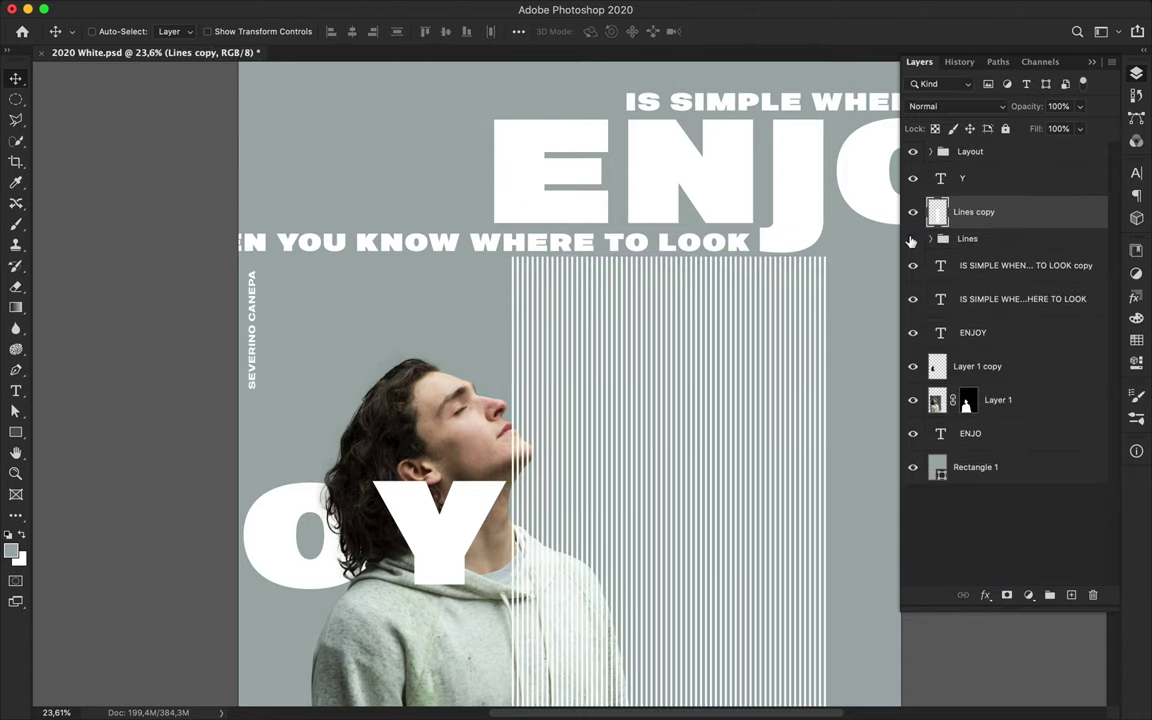
Make the stripe copy a smart object and trim it to a circular disc.
key("ctrl+minus")
key("m")
left_click_drag(670, 421, 755, 522)
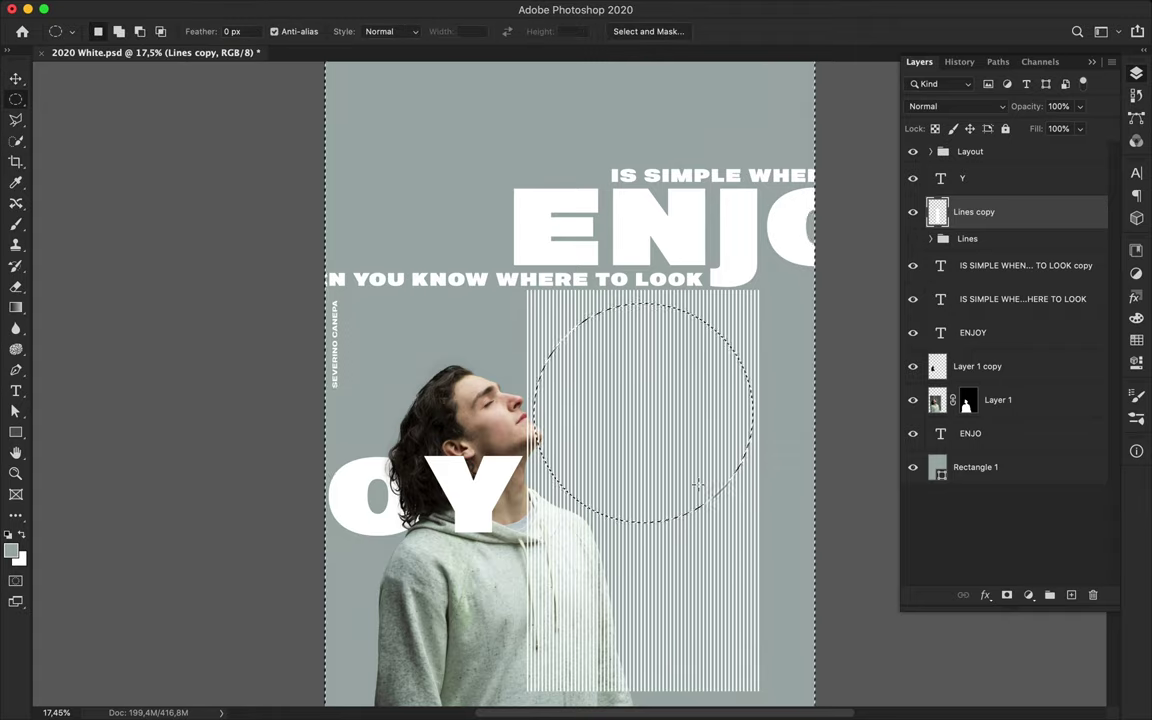
key("ctrl+shift+i")
key("Delete")
key("ctrl+d")
Rotate the striped disc -30° and move it to the poster's top edge.
key("ctrl+t")
left_click_drag(504, 283, 458, 370)
key("Return")
key("v")
mouse_move(607, 391)
left_mouse_down()
mouse_move(738, 411)
mouse_move(672, 155)
mouse_move(622, 141)
left_mouse_up()
Add a column and row guide layout, lock it, align the disc, then hide guides.
key("ctrl+minus")
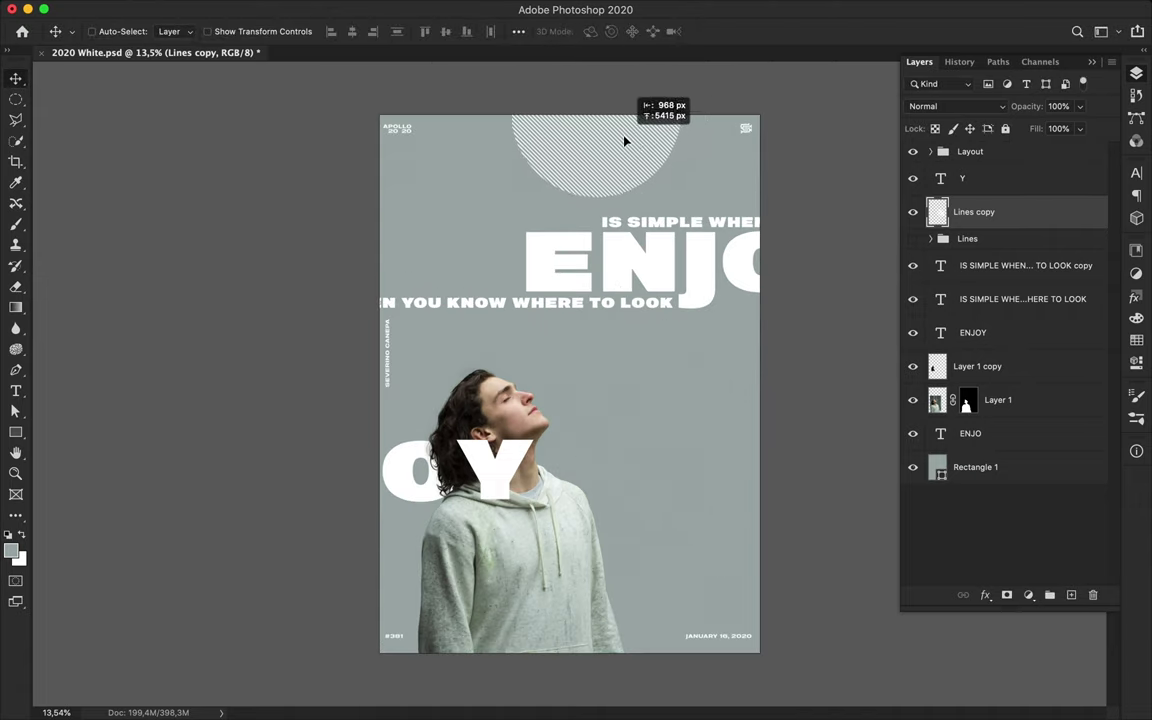
left_click(442, 7)
left_click(474, 548)
key("Return")
left_click(374, 7)
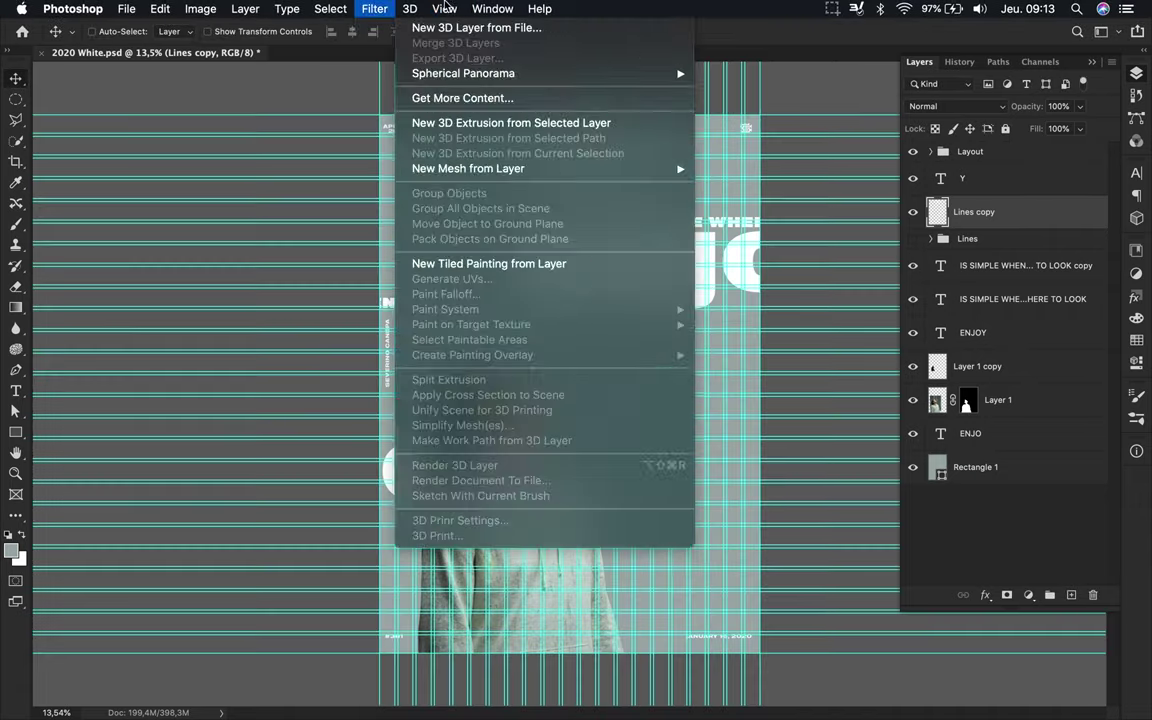
left_click(455, 404)
left_click_drag(612, 170, 663, 175)
key("ctrl+semicolon")
Fade the disc with a gradient drawn on a new layer mask.
left_click(1007, 595)
key("g")
left_click(155, 37)
left_click_drag(586, 103, 673, 180)
Duplicate the disc downward, then rotate and shrink the copy.
key("v")
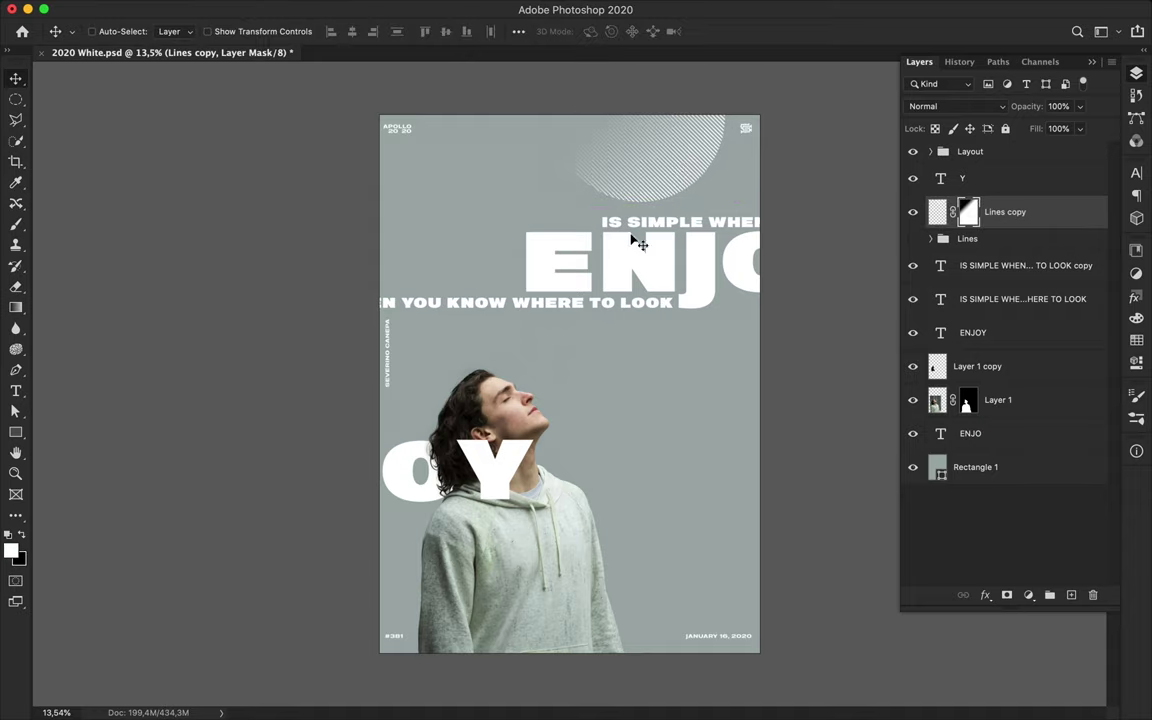
left_click_drag(632, 240, 681, 450)
key("ctrl+t")
mouse_move(720, 488)
left_mouse_down()
mouse_move(745, 505)
mouse_move(614, 401)
left_mouse_up()
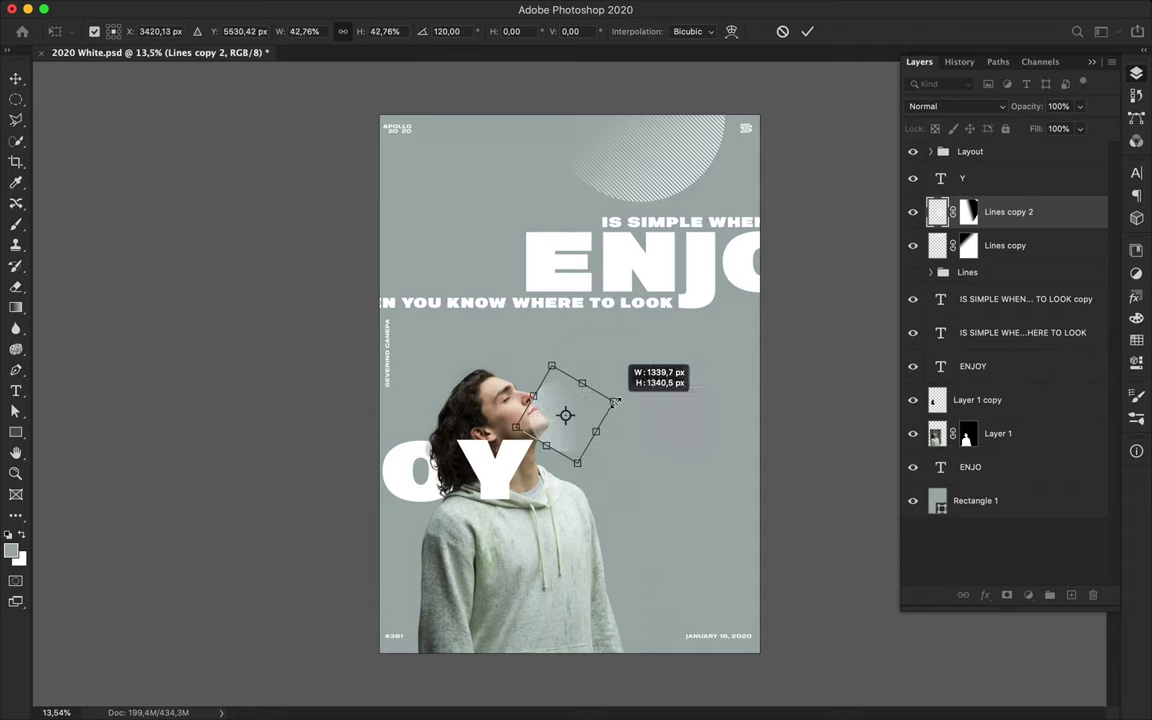
key("Return")
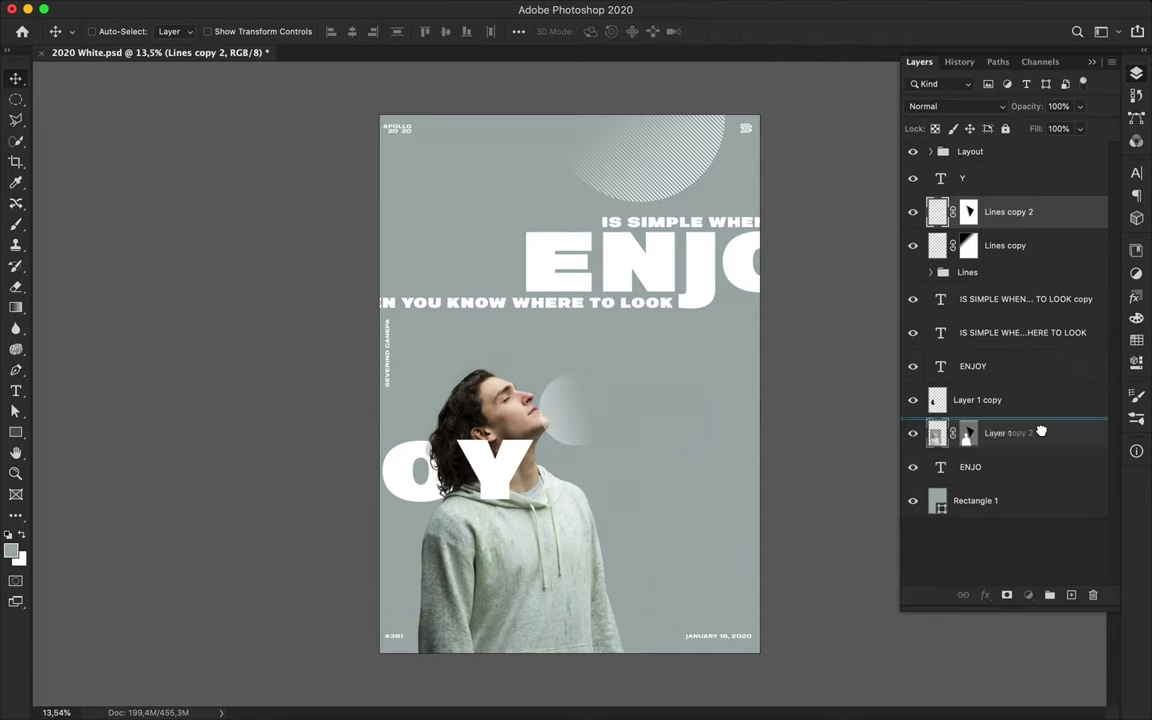
Place the small faint disc behind the man's face.
left_click_drag(1059, 216, 990, 448)
left_click_drag(600, 402, 578, 410)
scroll(590, 405, "up", 3)
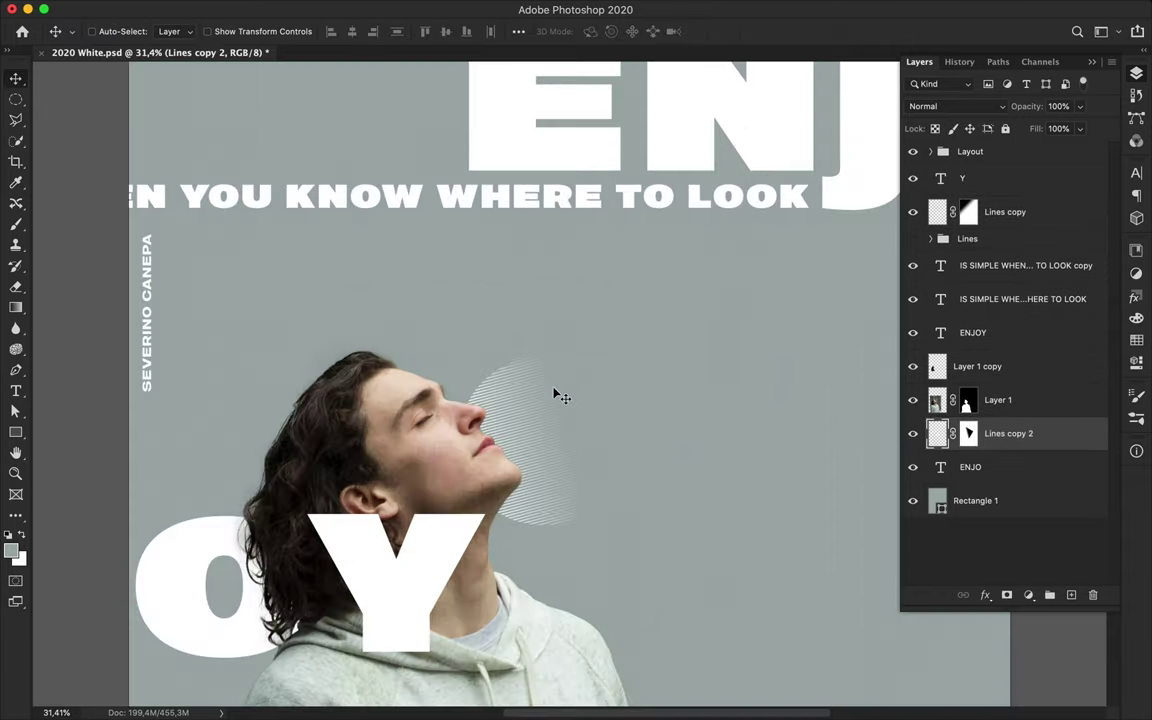
scroll(553, 393, "down", 2)
scroll(555, 398, "down", 1)
left_click_drag(555, 398, 535, 391)
scroll(595, 390, "down", 1)
mouse_move(520, 343)
left_mouse_down()
mouse_move(524, 374)
mouse_move(673, 419)
left_mouse_up()
scroll(578, 386, "down", 2)
Enlarge and rotate a third disc at lower right, then save the poster.
key("ctrl+t")
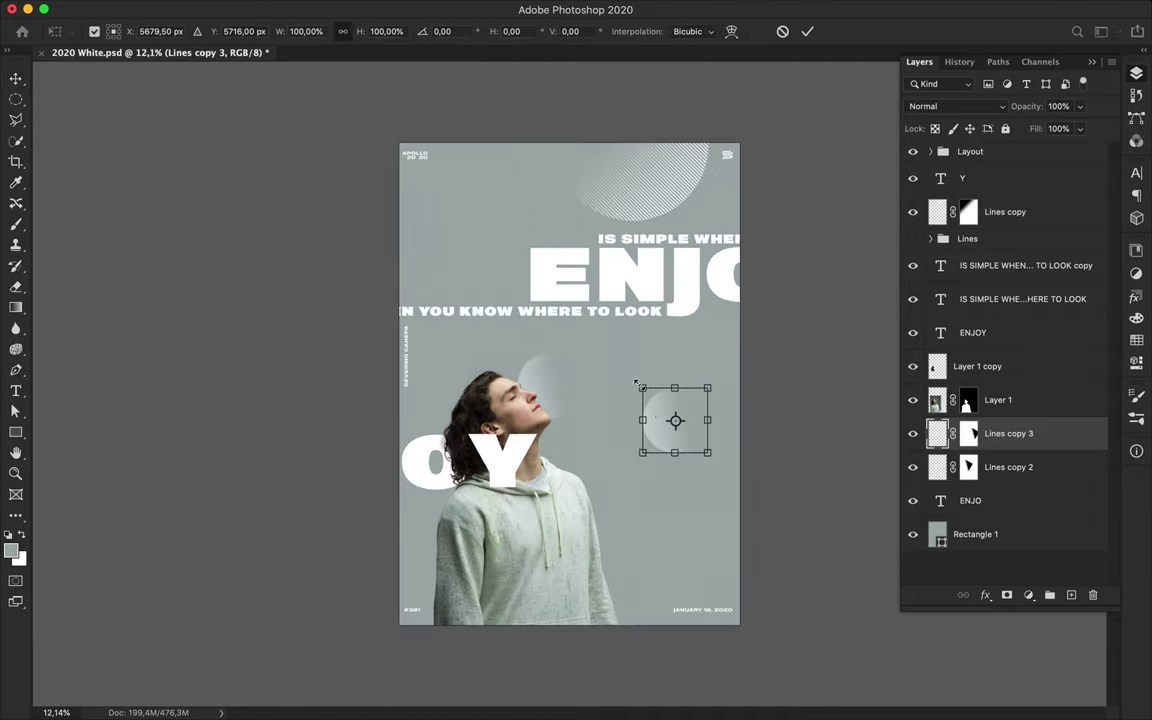
mouse_move(637, 457)
left_mouse_down()
mouse_move(620, 480)
mouse_move(694, 411)
left_mouse_up()
key("Return")
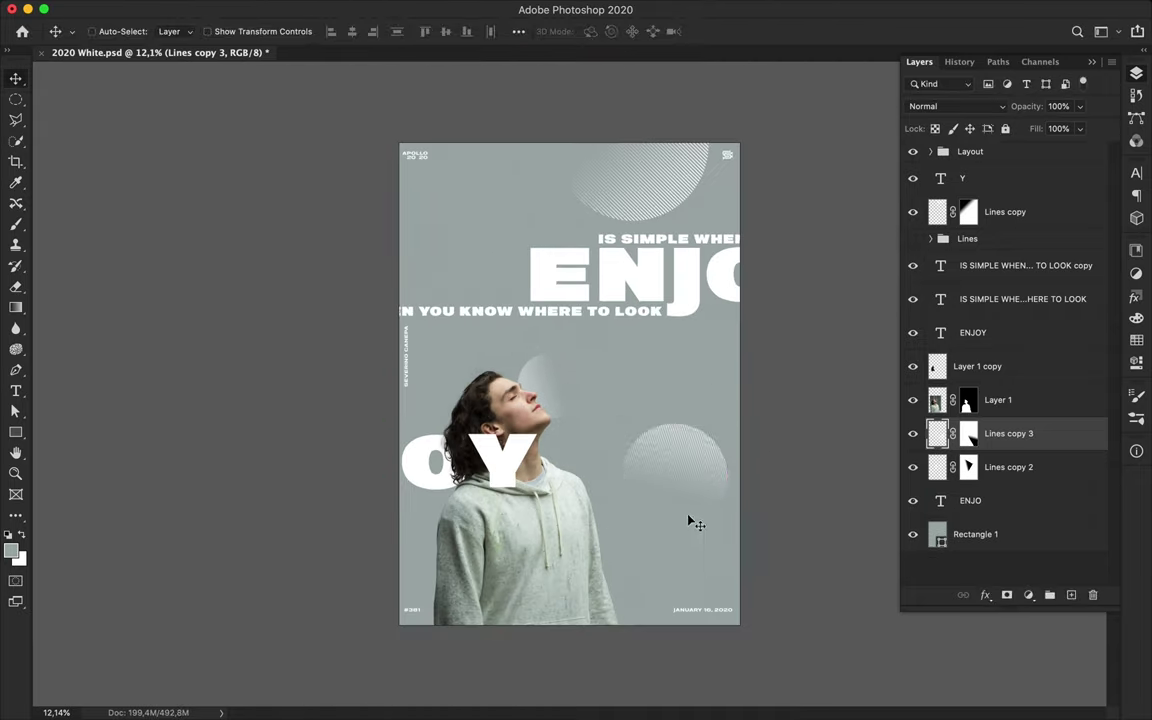
key("ctrl+t")
left_click_drag(689, 522, 680, 375)
key("Return")
left_click_drag(672, 480, 689, 489)
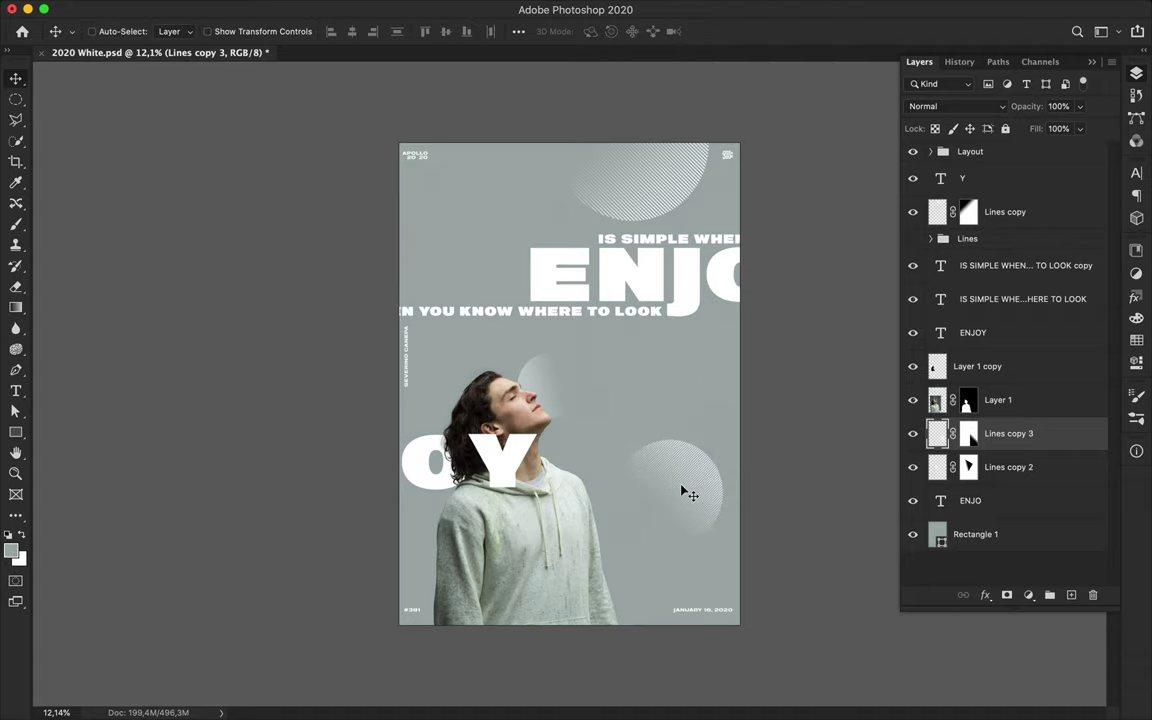
key("cmd+s")
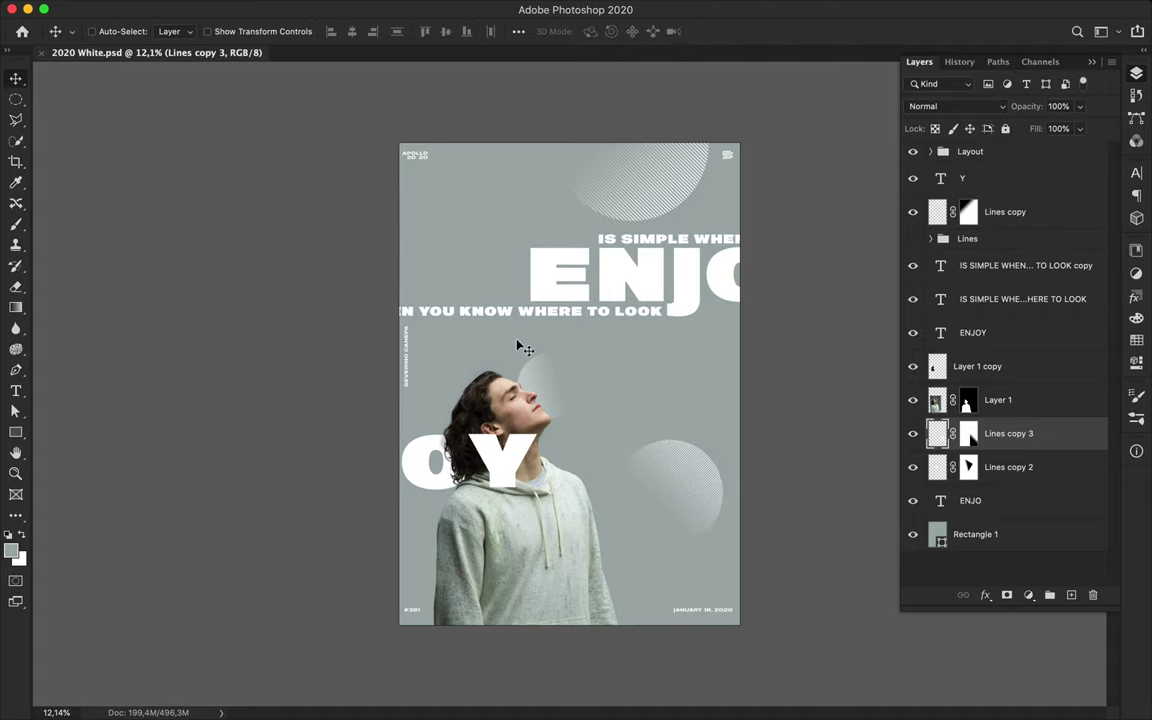